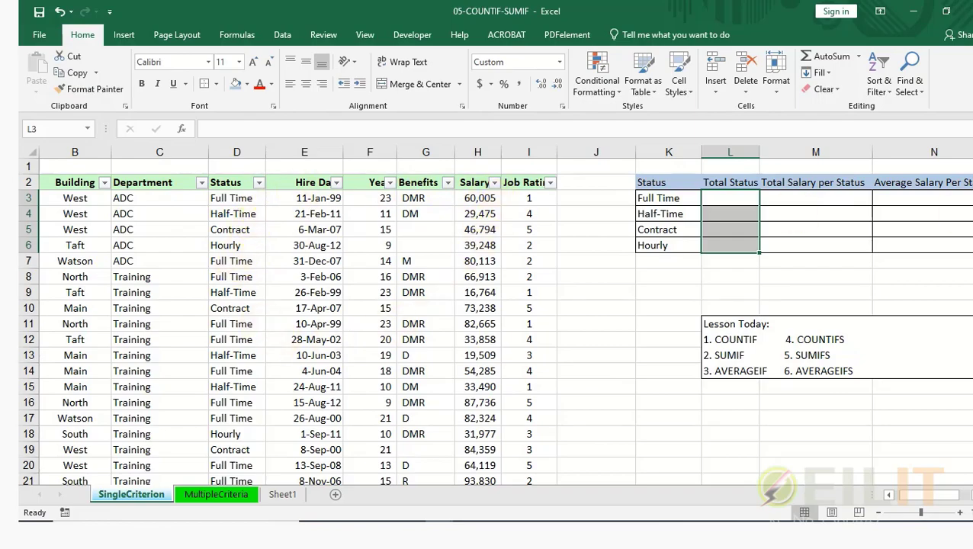
Filter the Status column to Full Time only and look through the filtered records.
drag(968, 158, 968, 156)
click(258, 182)
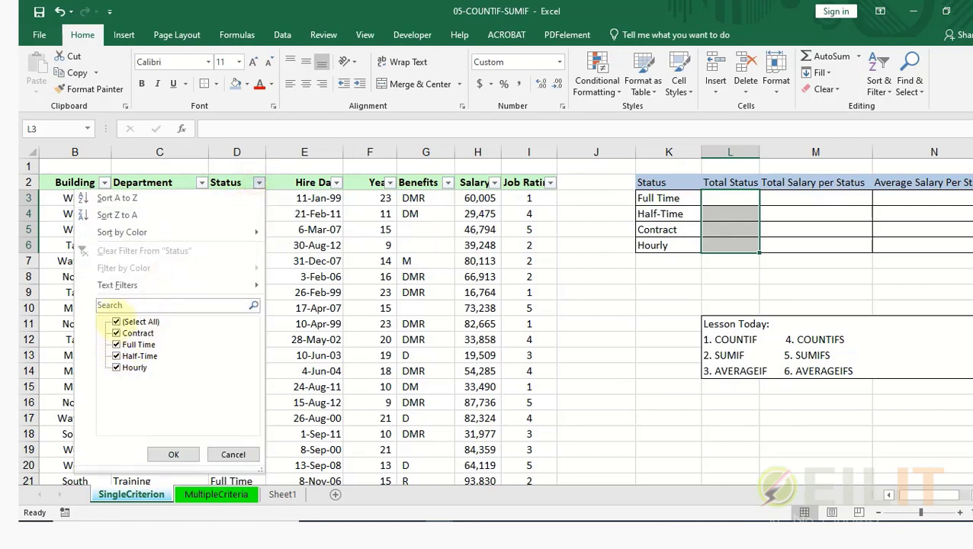
click(118, 321)
click(116, 344)
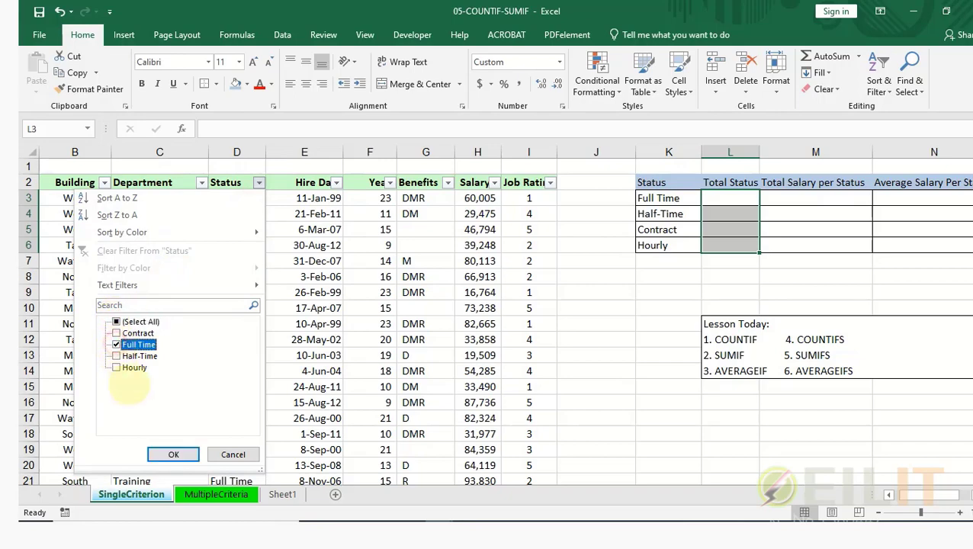
click(173, 454)
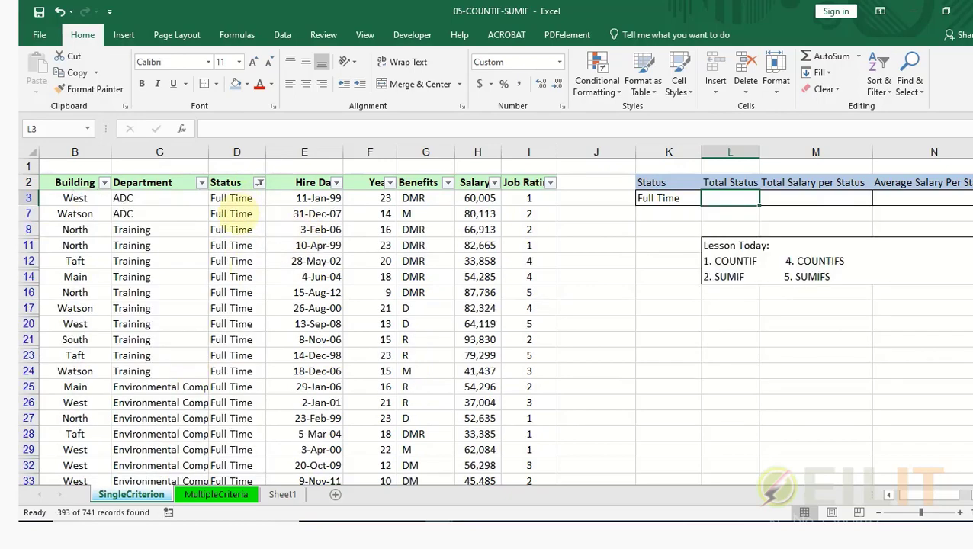
scroll(233, 225, down, 2)
scroll(229, 232, up, 3)
Restore all status values in the Status column filter.
click(260, 183)
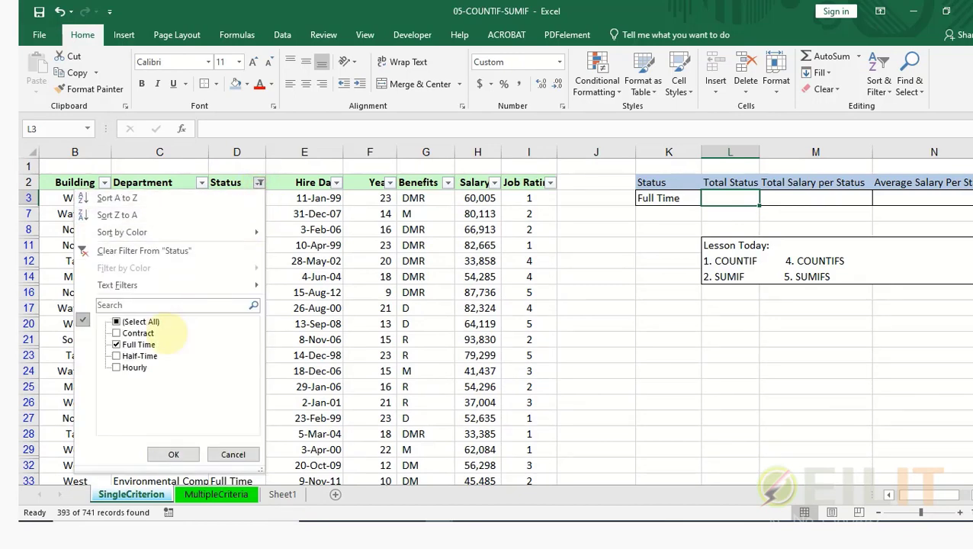
click(116, 321)
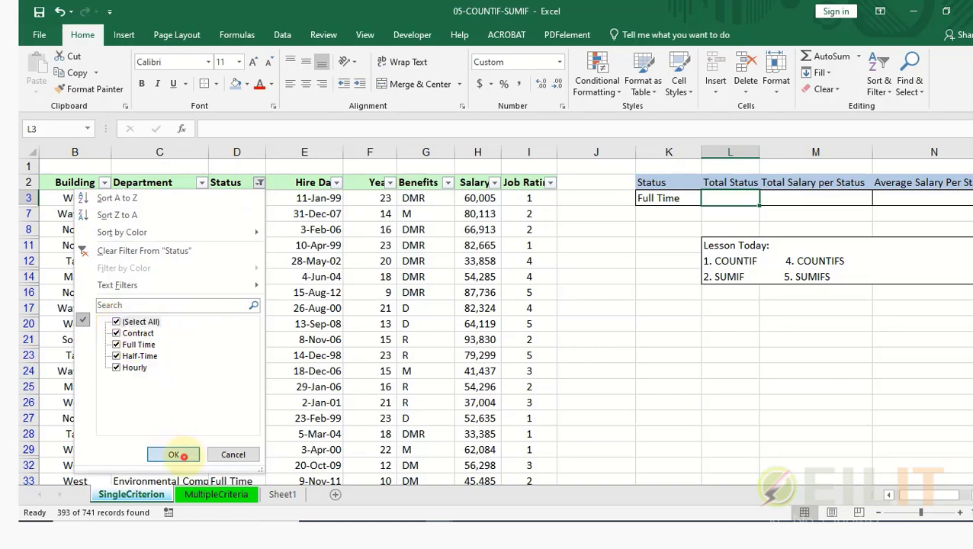
click(174, 454)
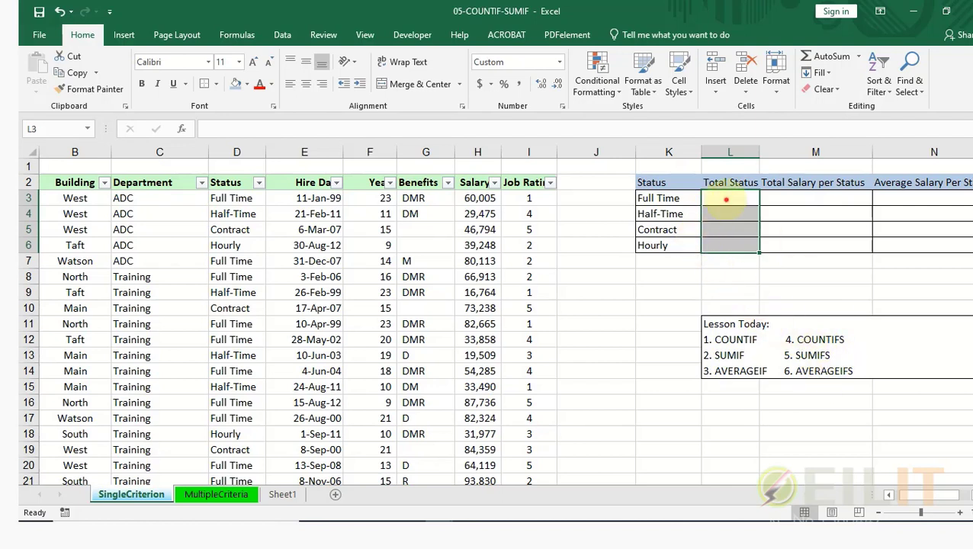
Count the Full Time employees in L3 with the formula =COUNTIF(D:D,K3).
click(724, 201)
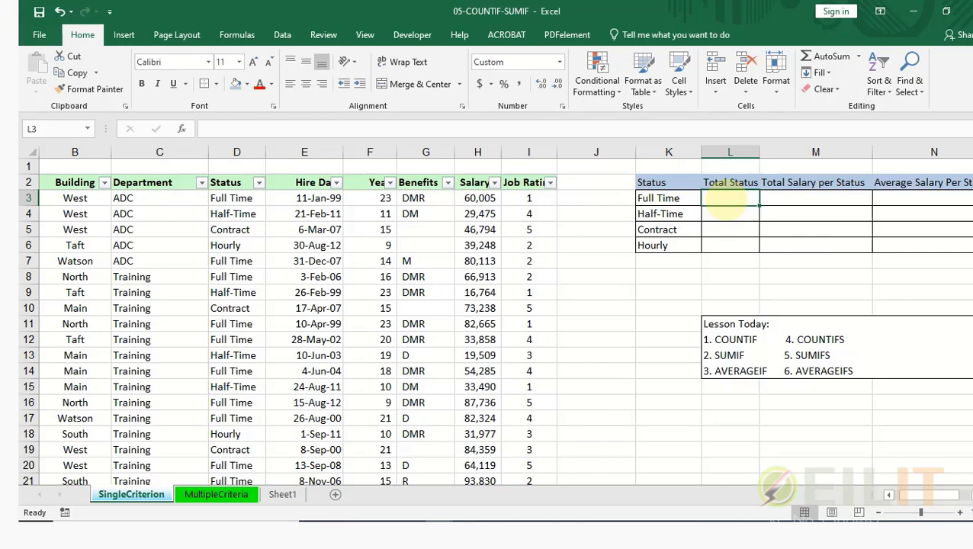
text(=Count)
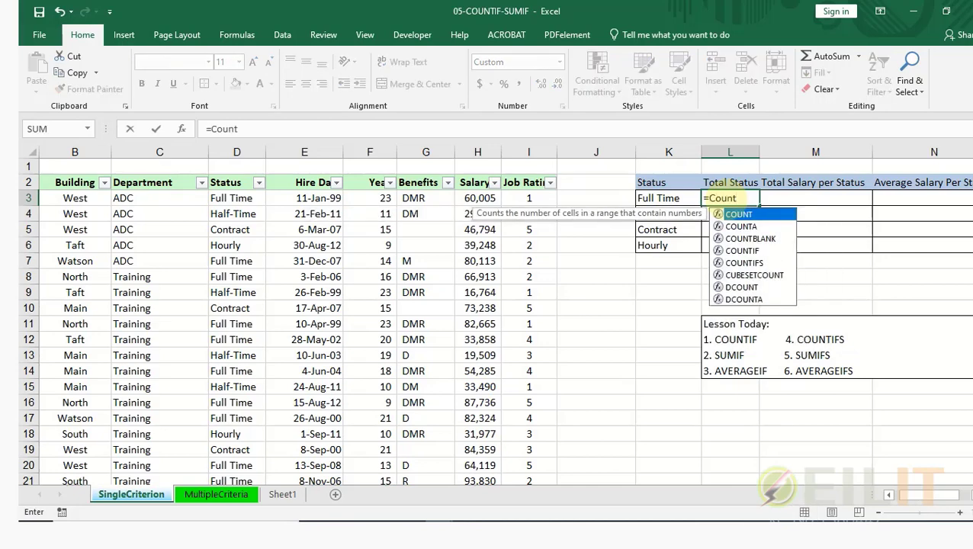
text(if)
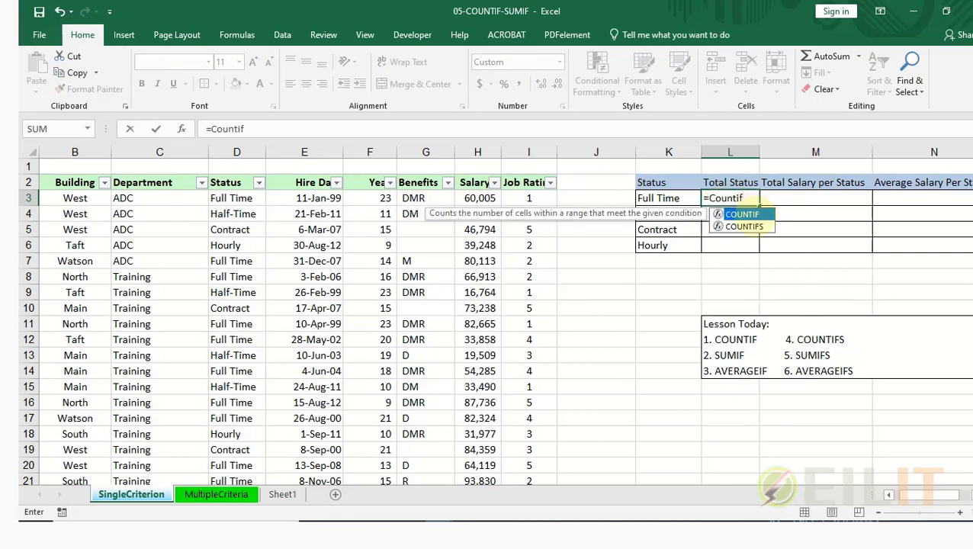
double_click(742, 214)
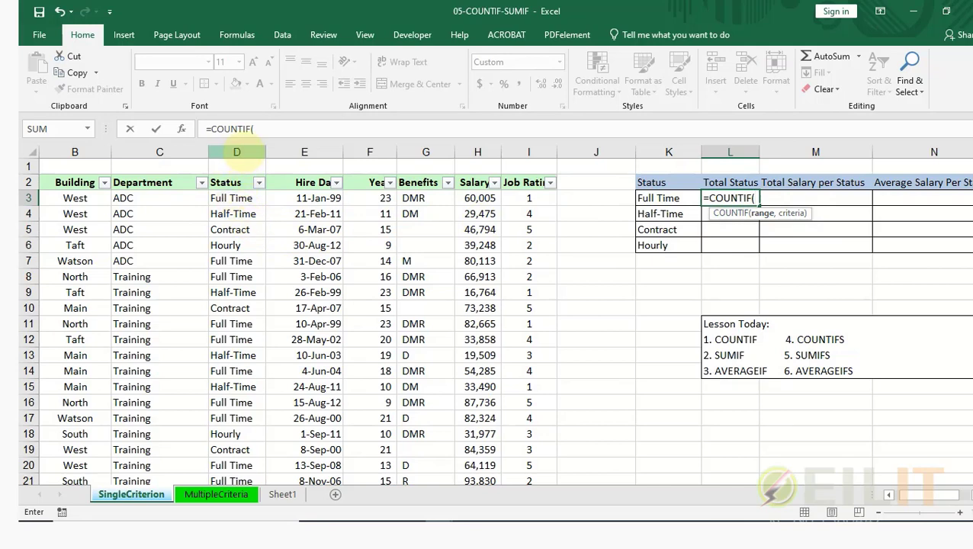
click(236, 152)
text(,)
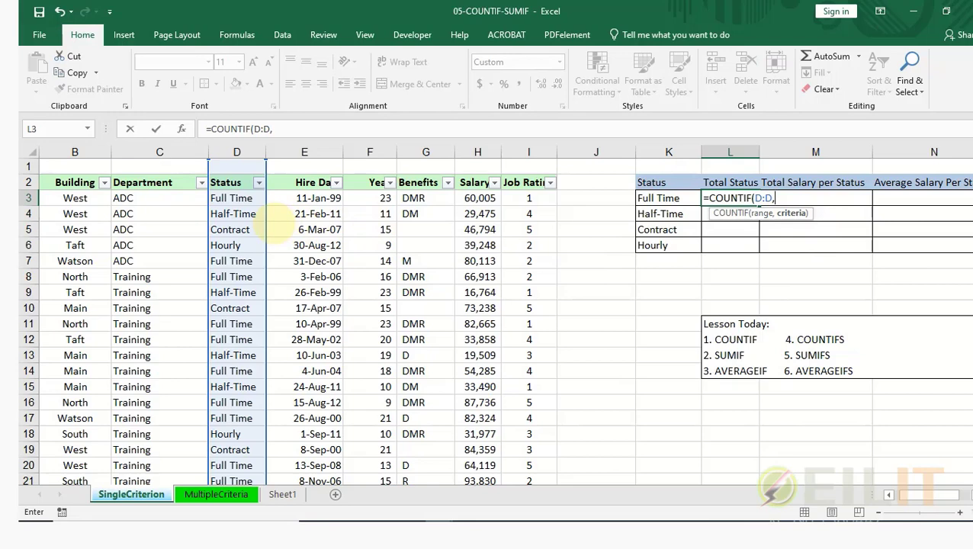
click(662, 198)
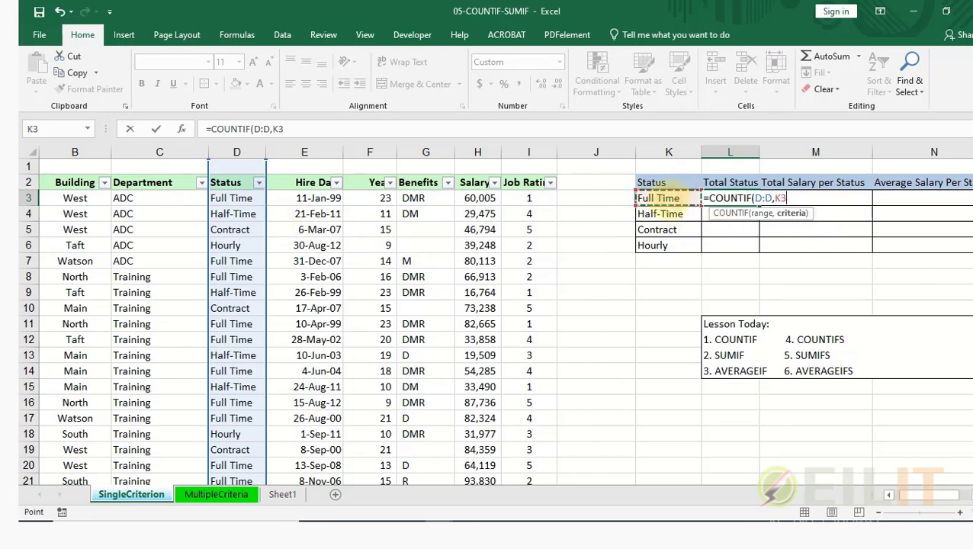
text())
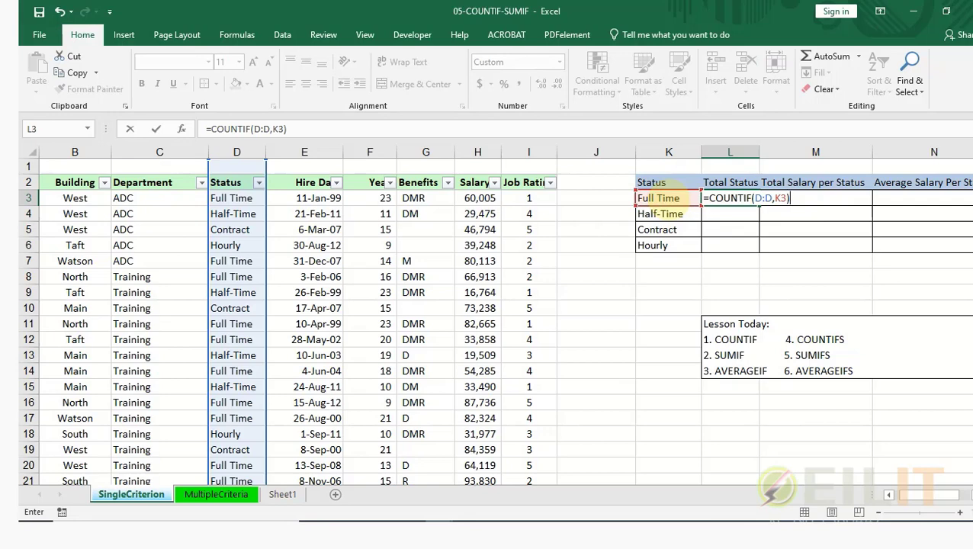
key(Return)
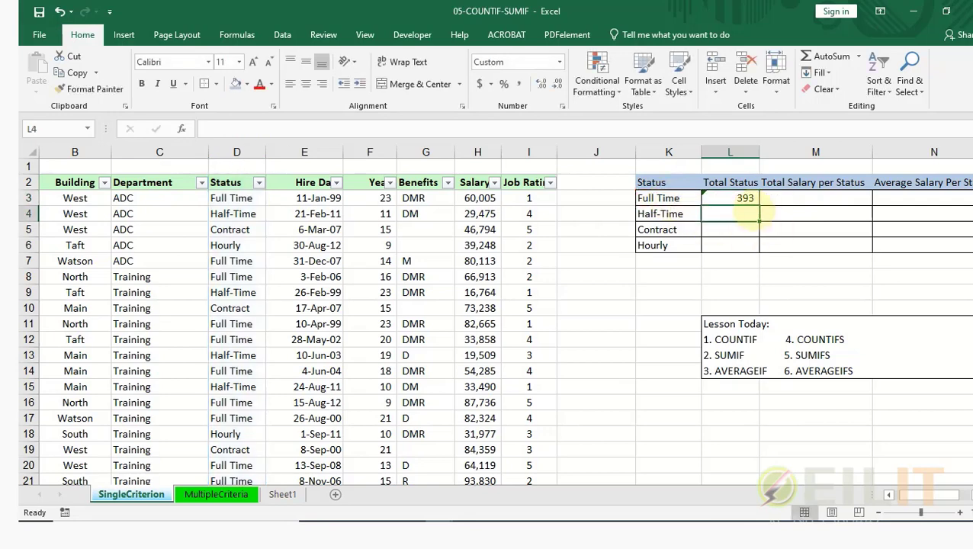
Fill the COUNTIF formula from L3 down through L6 for the remaining statuses.
click(741, 199)
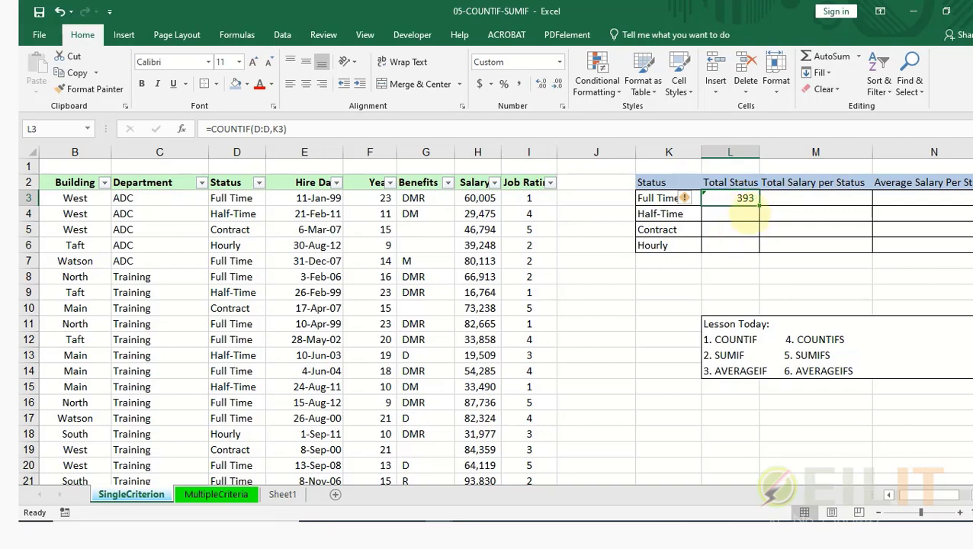
click(259, 182)
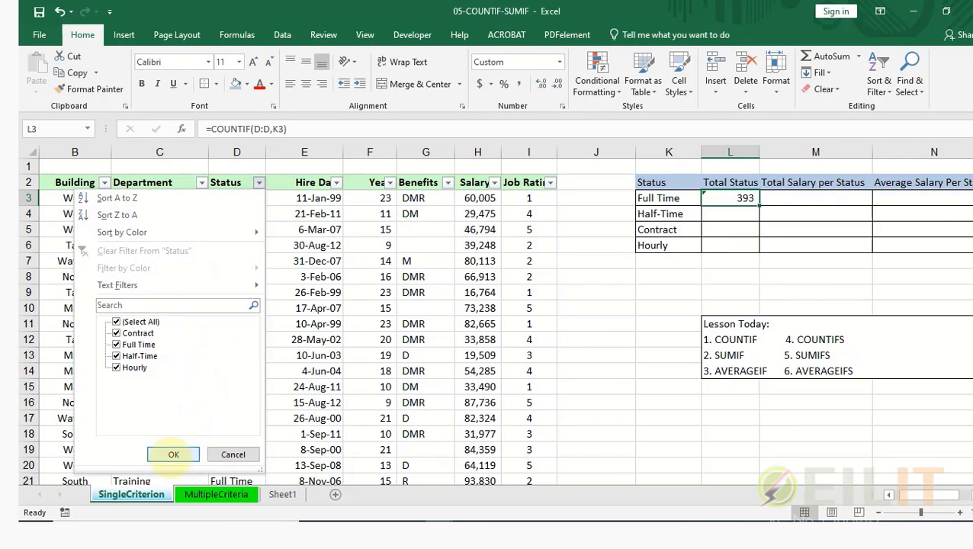
click(172, 455)
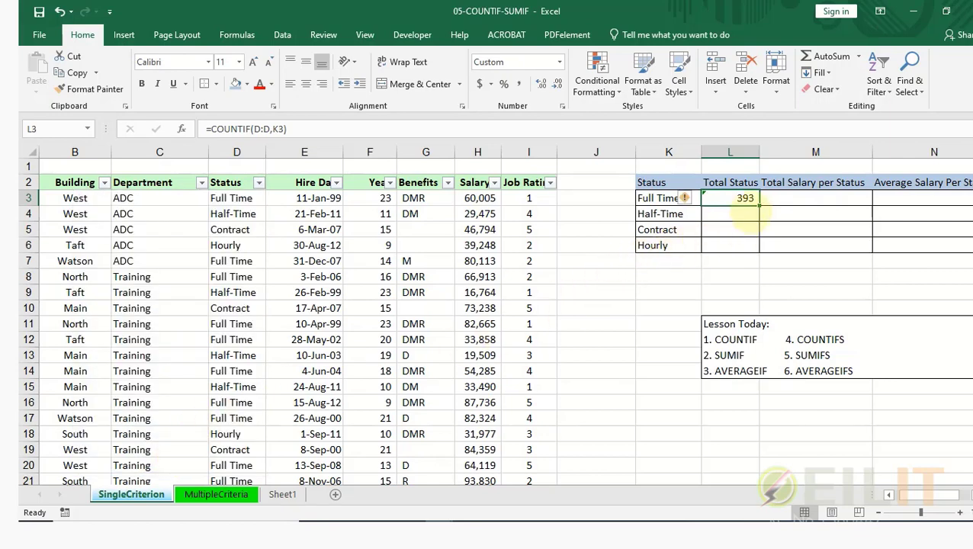
drag(759, 205, 758, 252)
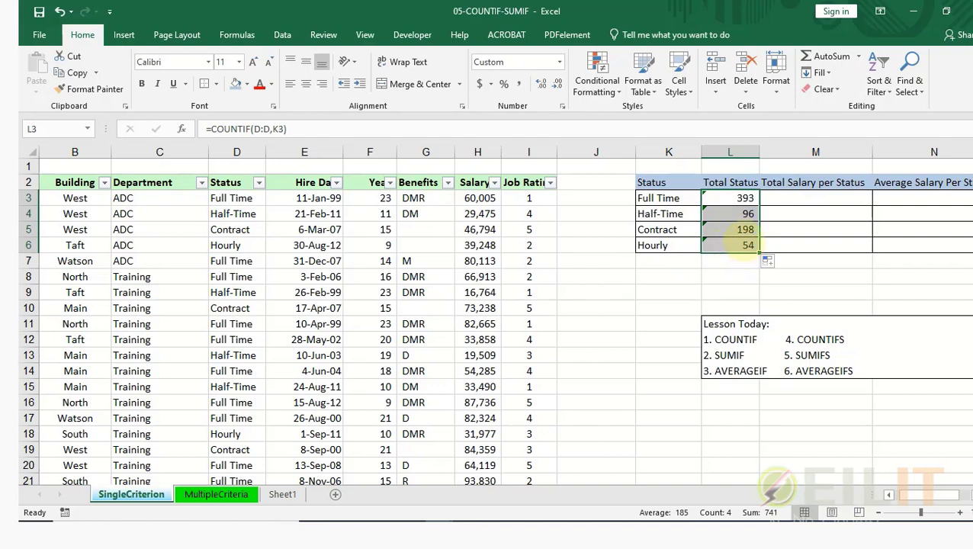
Begin a SUMIF formula in M3 for the Full Time row's total salary.
click(797, 199)
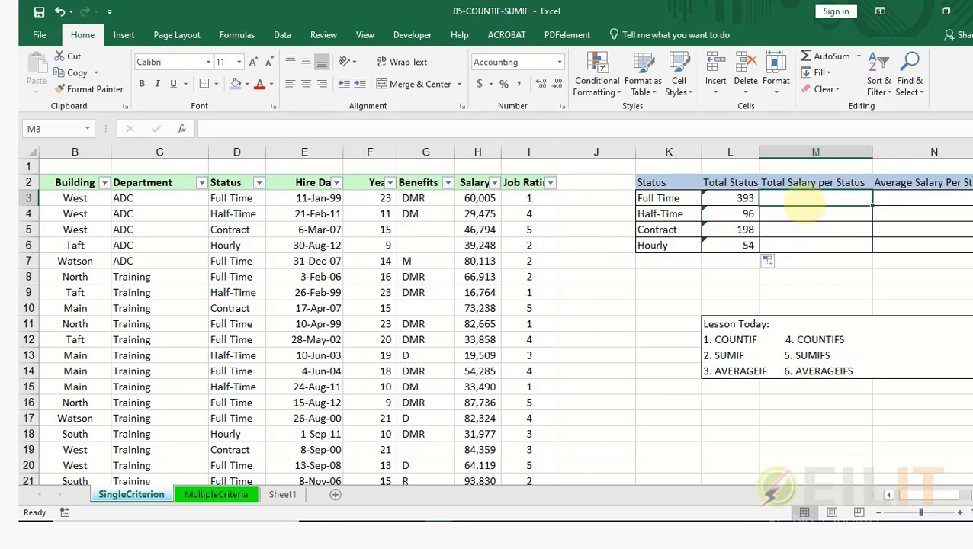
text(=SUM)
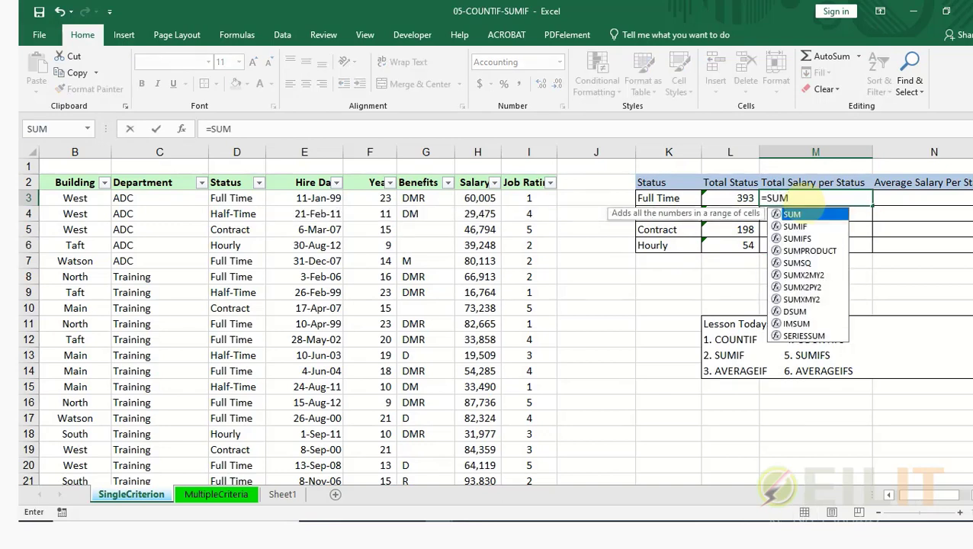
double_click(814, 226)
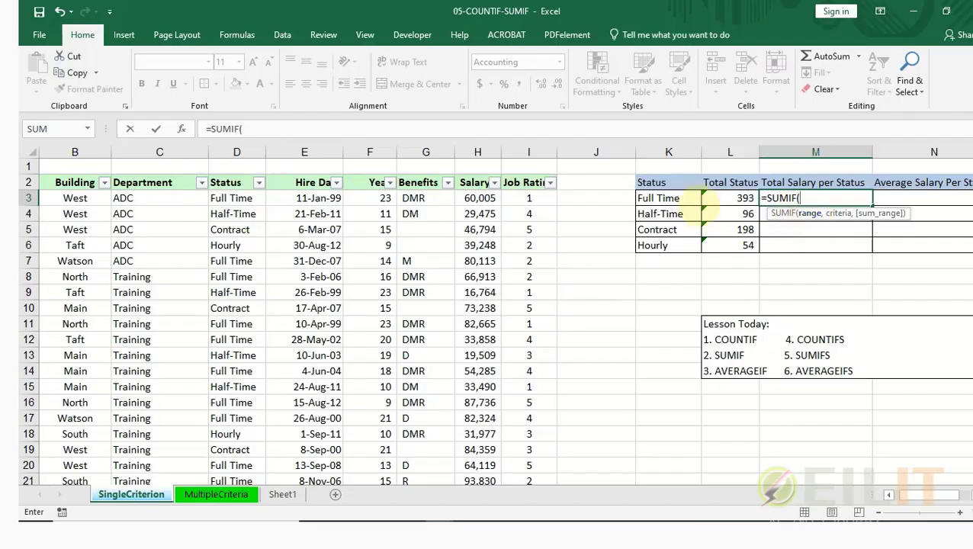
click(477, 152)
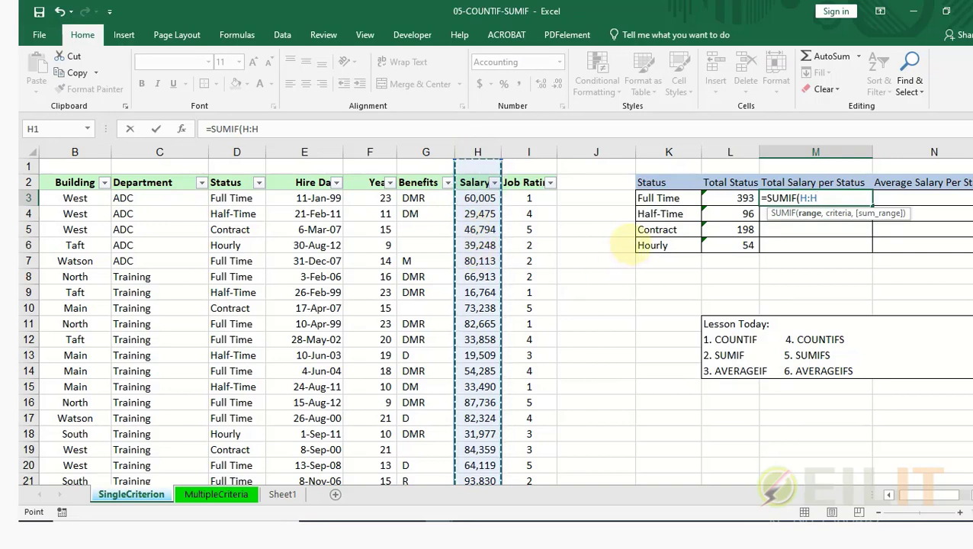
text(,)
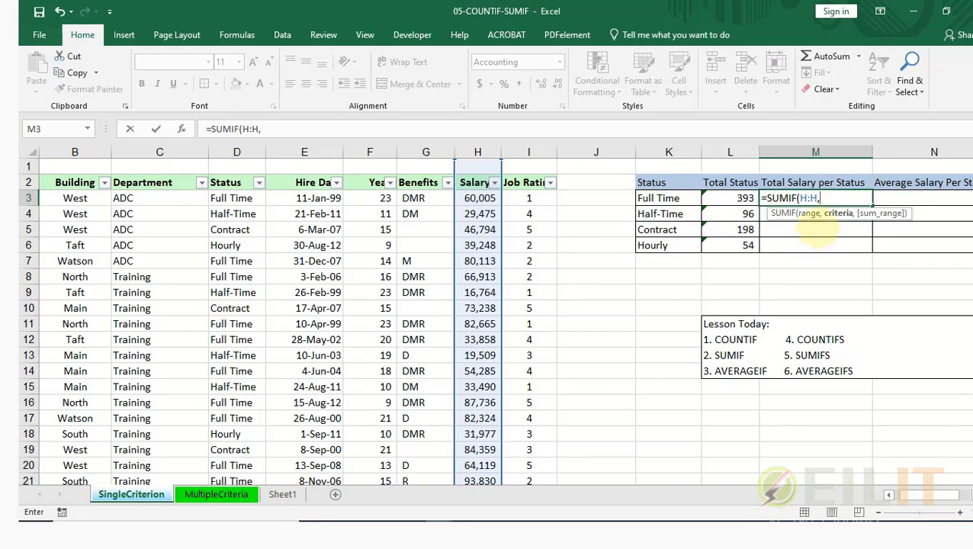
key(BackSpace)
key(BackSpace)
key(BackSpace)
key(BackSpace)
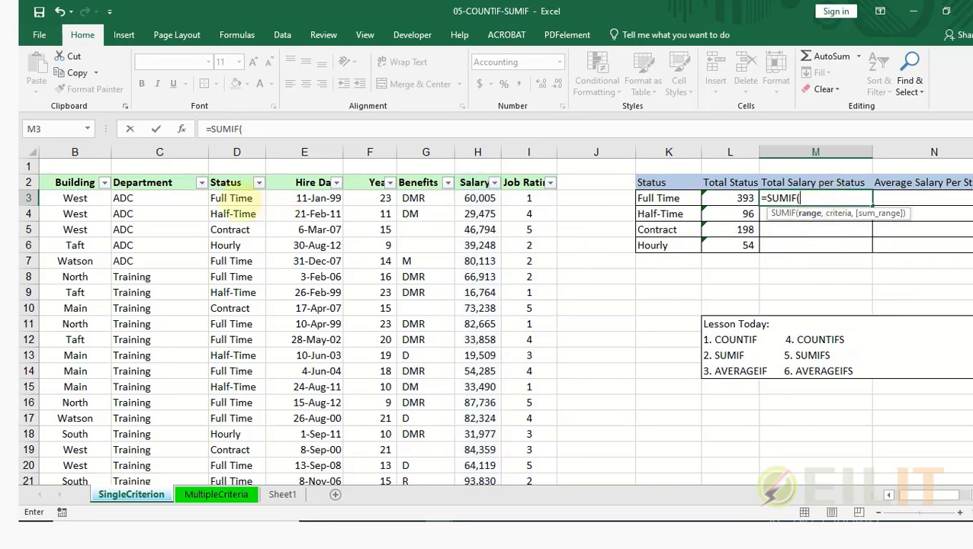
Complete the M3 formula as =SUMIF(D:D,K3,H:H) and fill it down through M6.
click(239, 152)
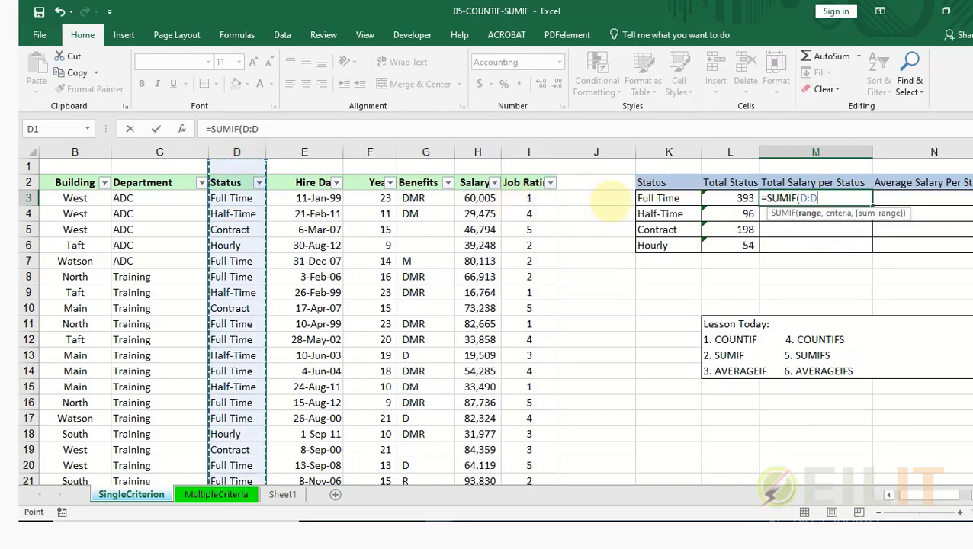
text(,)
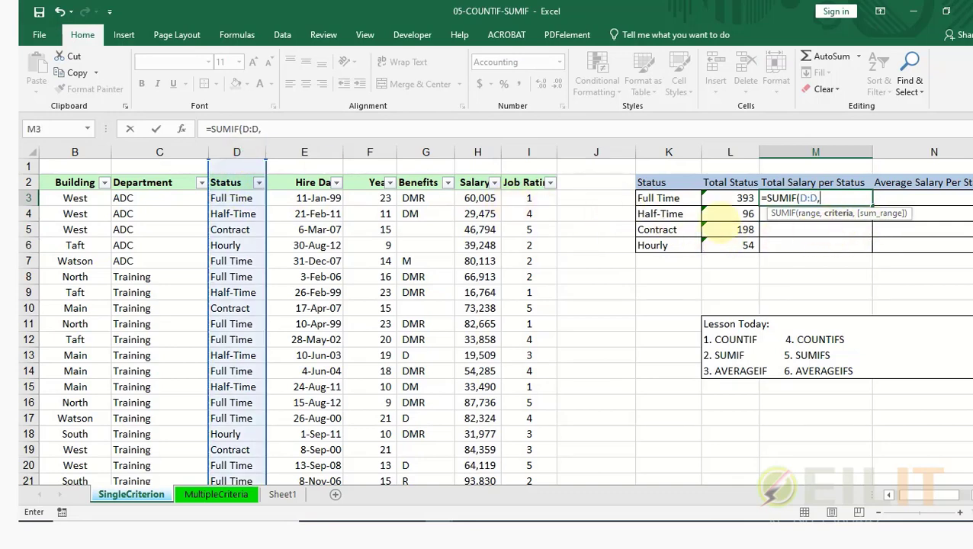
click(673, 199)
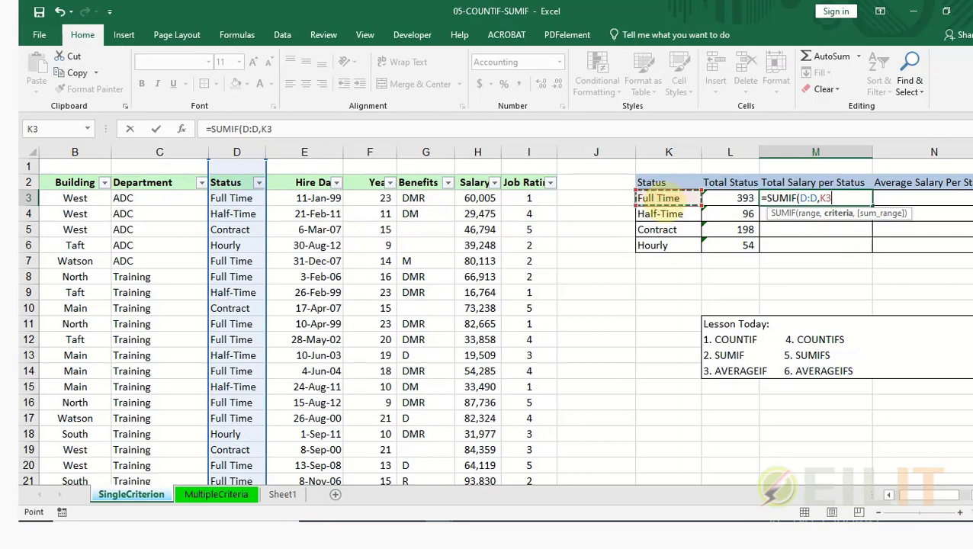
text(,)
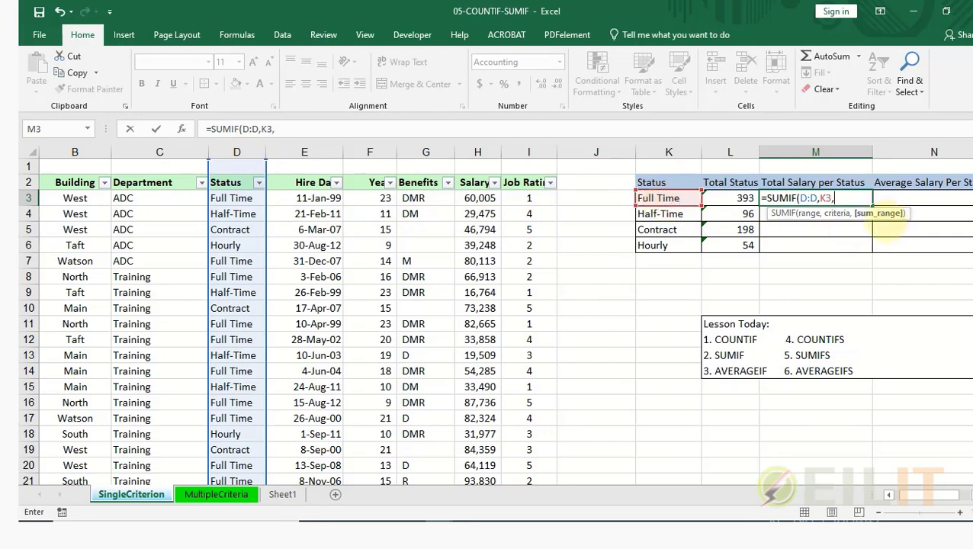
click(477, 152)
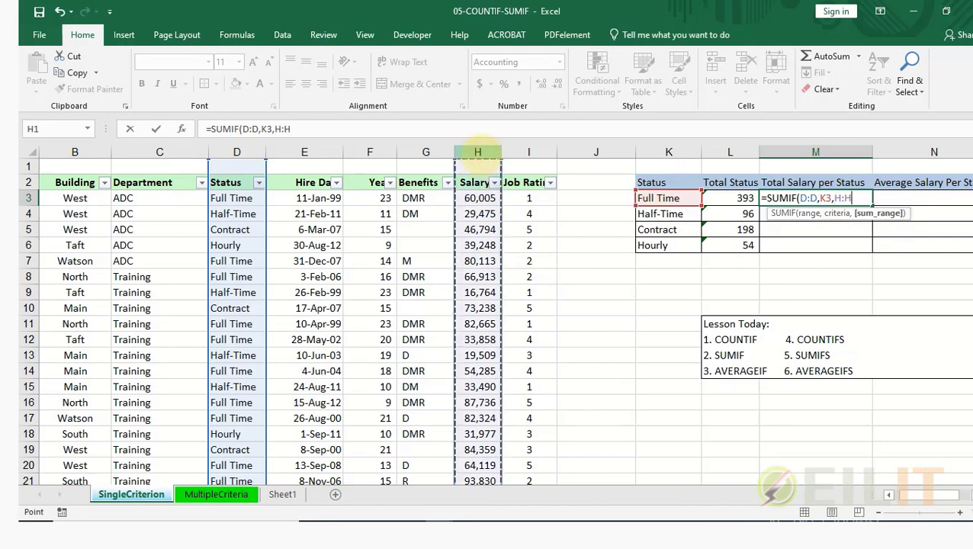
text())
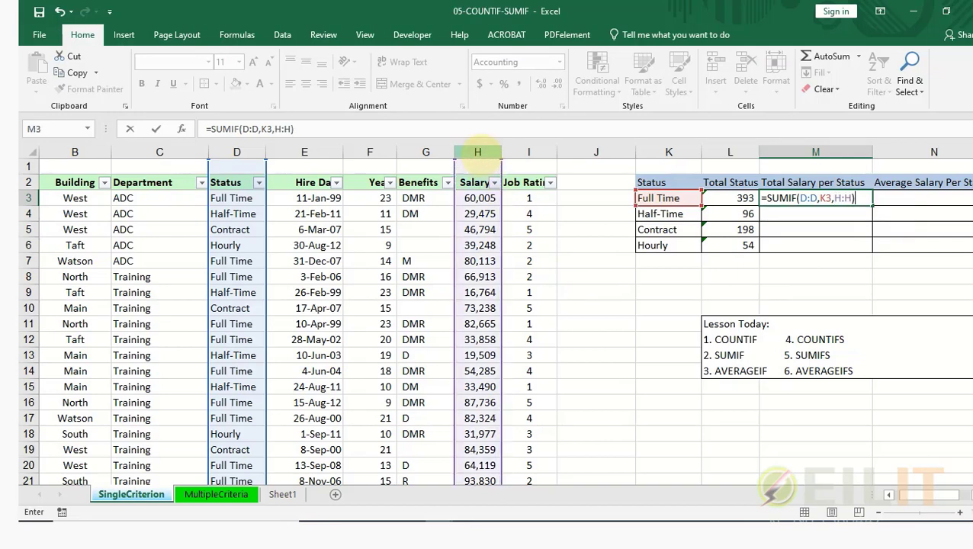
key(Return)
click(820, 200)
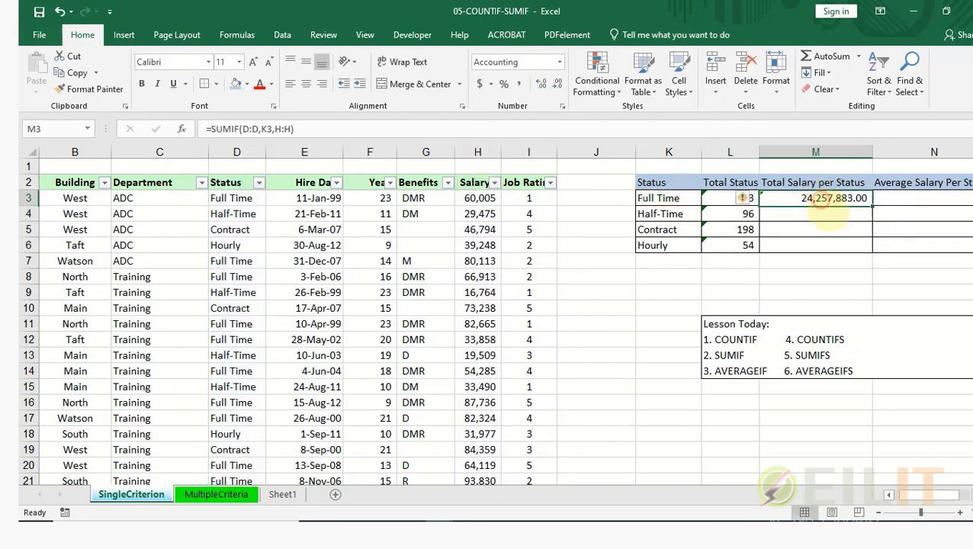
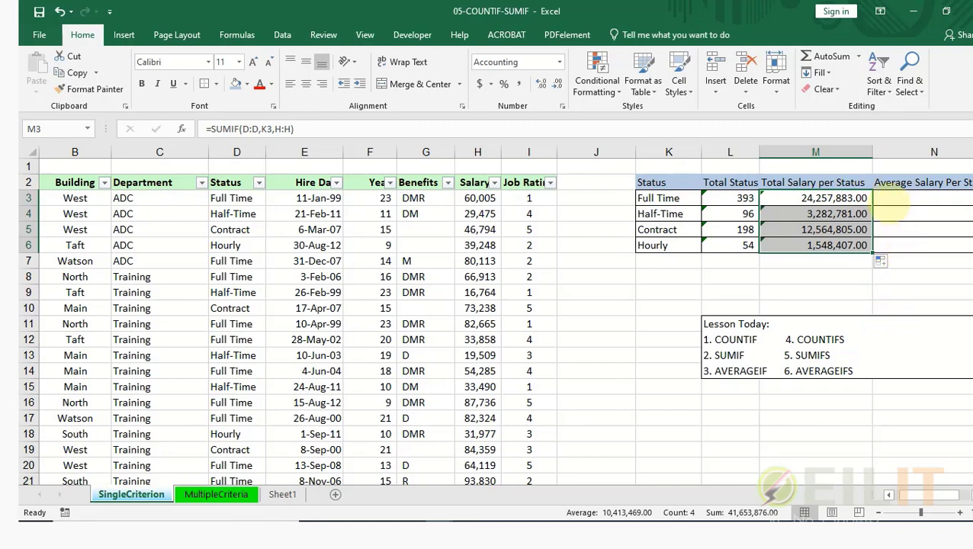
Copy the text of the total salary formula =SUMIF(D:D,K3,H:H) from cell M3.
click(889, 199)
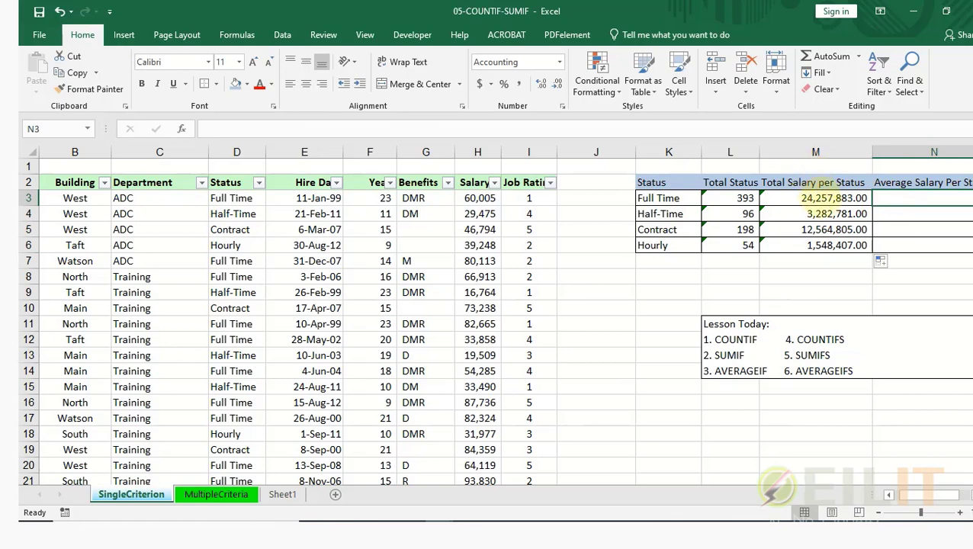
click(800, 198)
drag(309, 131, 196, 131)
key(ctrl+c)
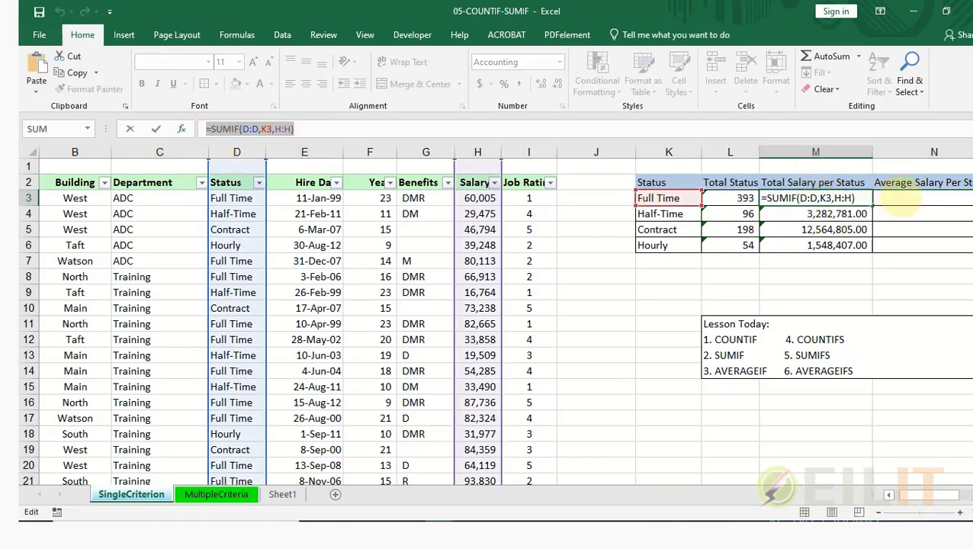
text(=)
click(899, 200)
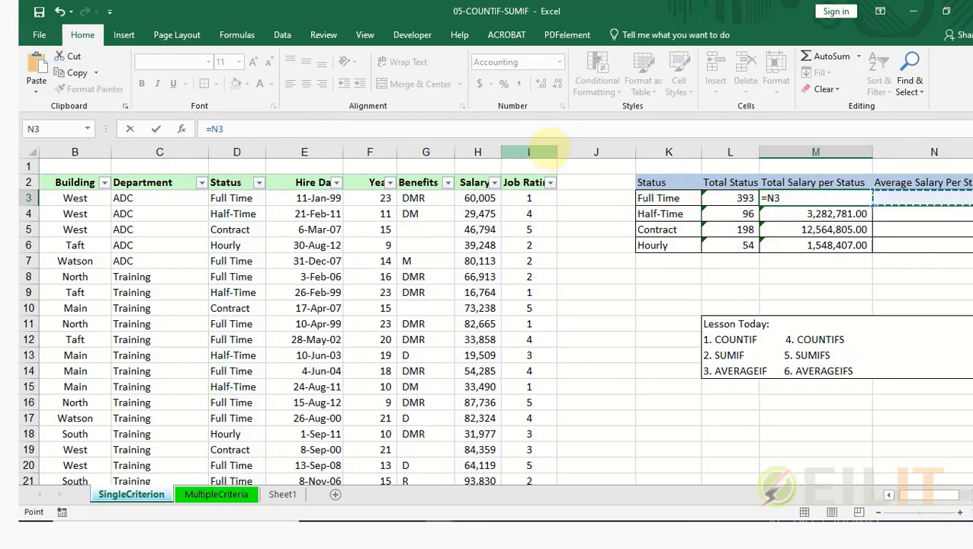
key(BackSpace)
key(BackSpace)
key(BackSpace)
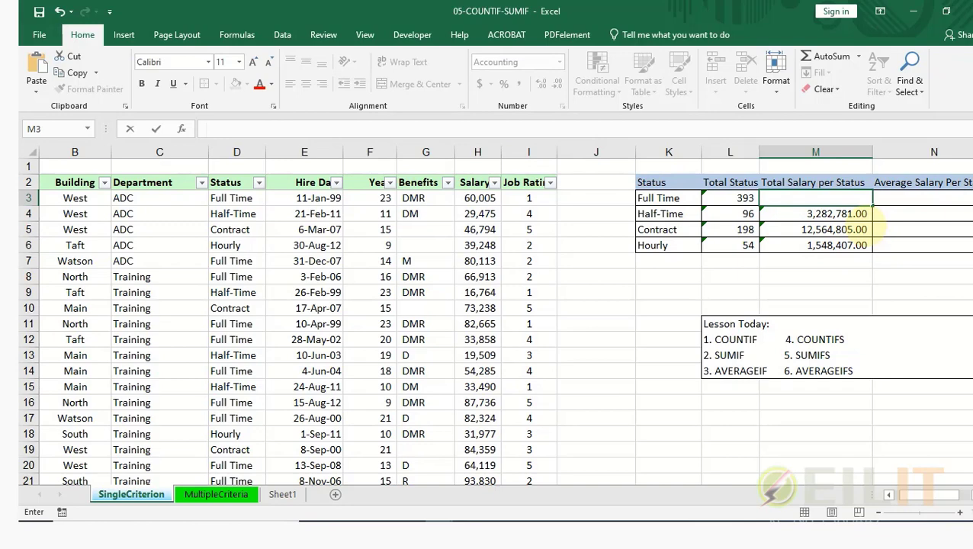
key(ctrl+z)
key(ctrl+Return)
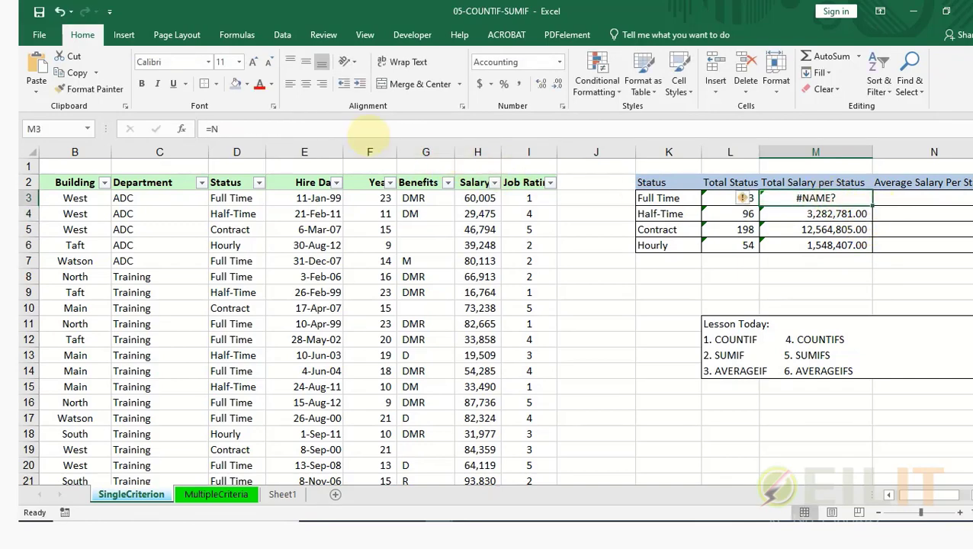
key(F2)
key(BackSpace)
key(BackSpace)
key(ctrl+Return)
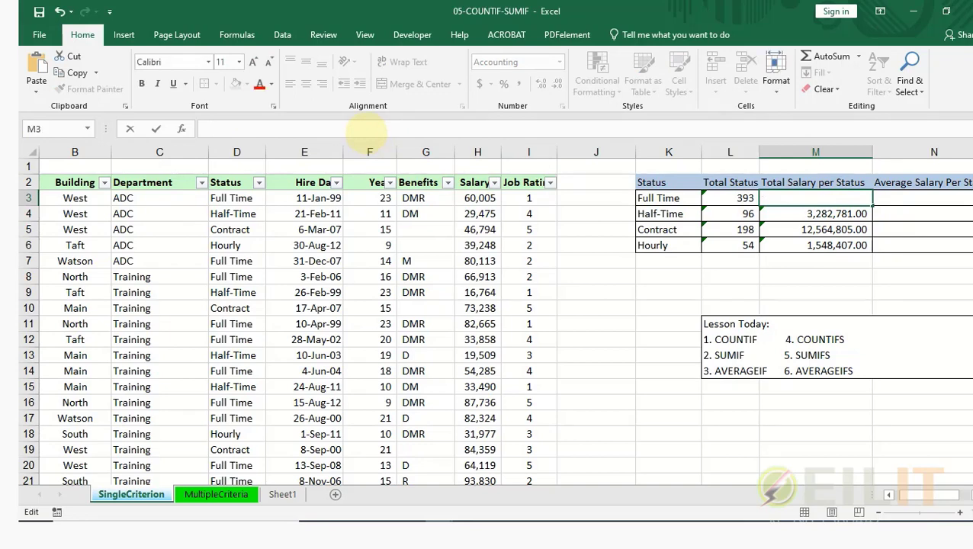
click(294, 129)
key(ctrl+v)
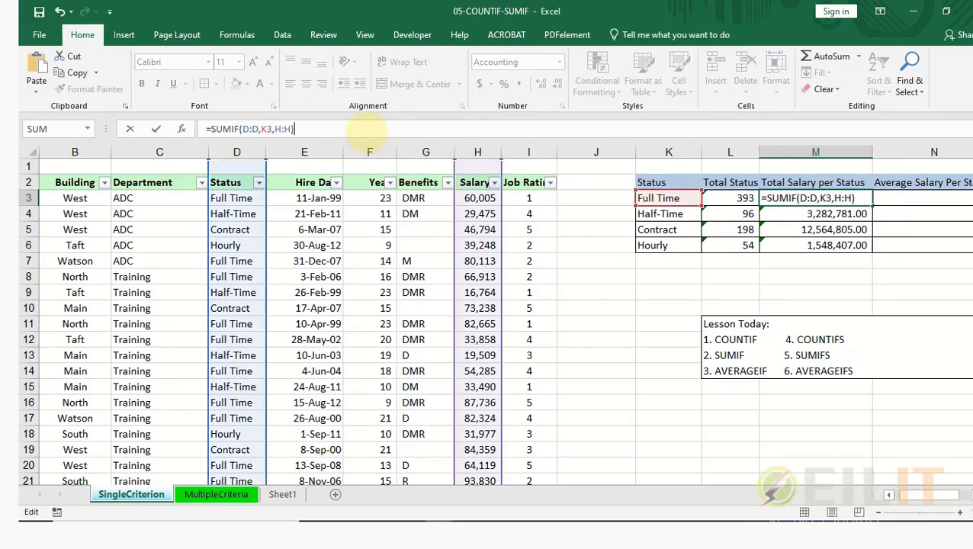
key(Return)
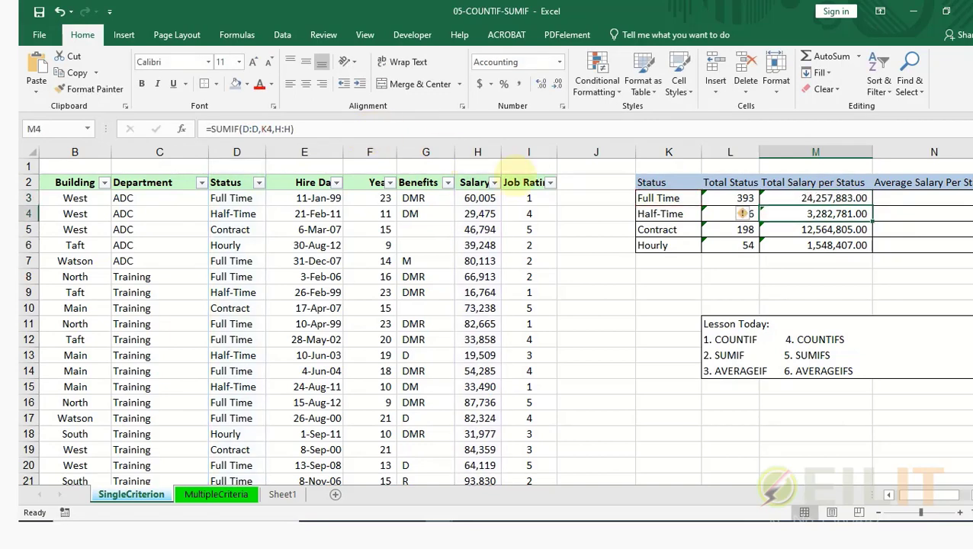
Paste the copied SUMIF formula into N3 and insert the AVERAGEIF function in place of SUM.
click(923, 200)
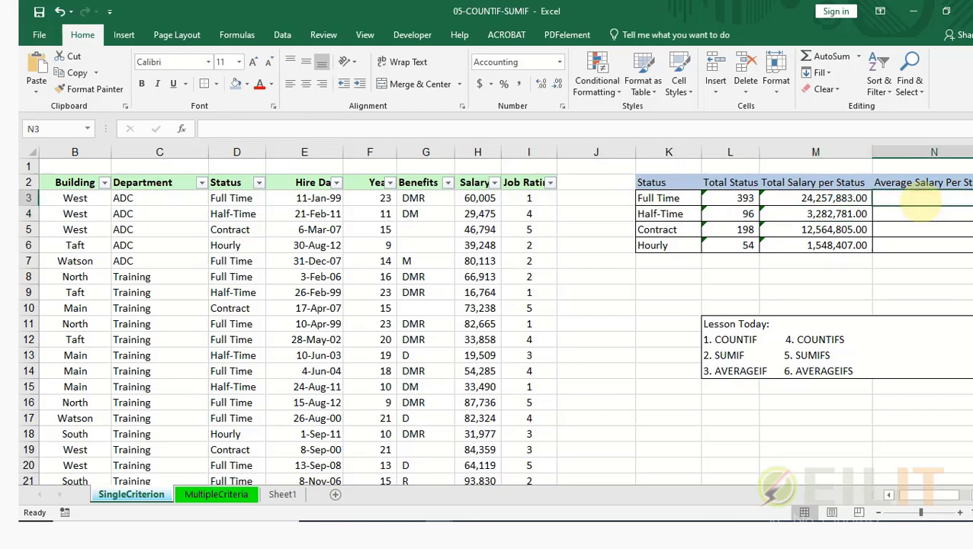
key(ctrl+v)
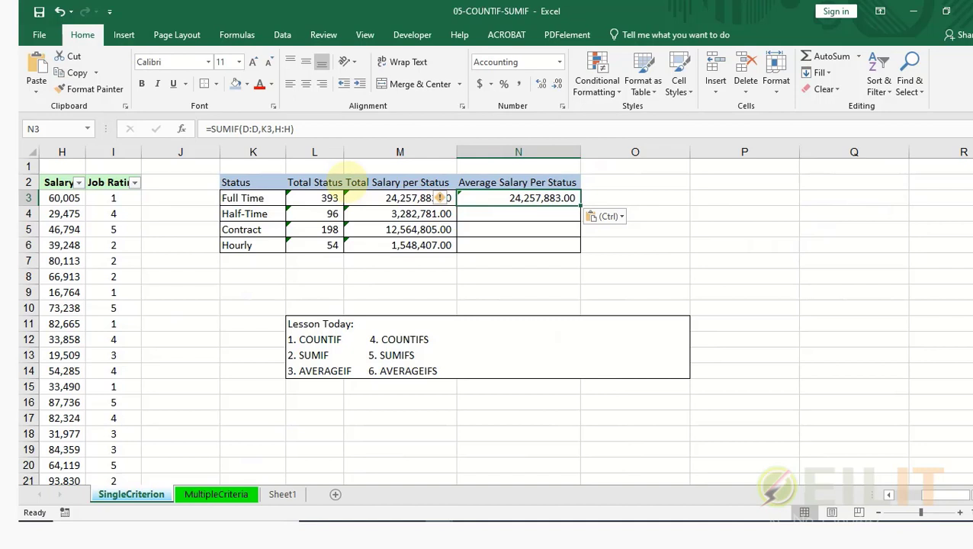
click(237, 129)
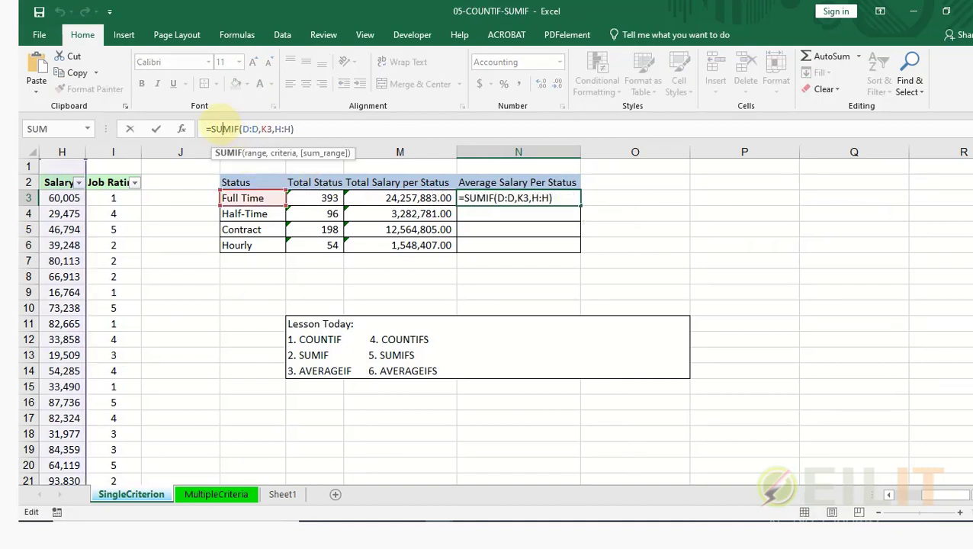
text(AVER)
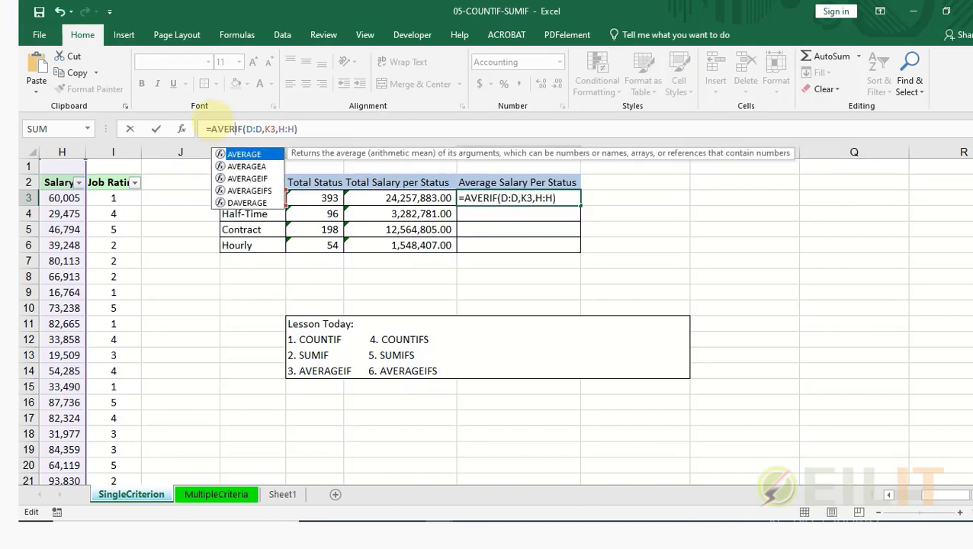
double_click(248, 179)
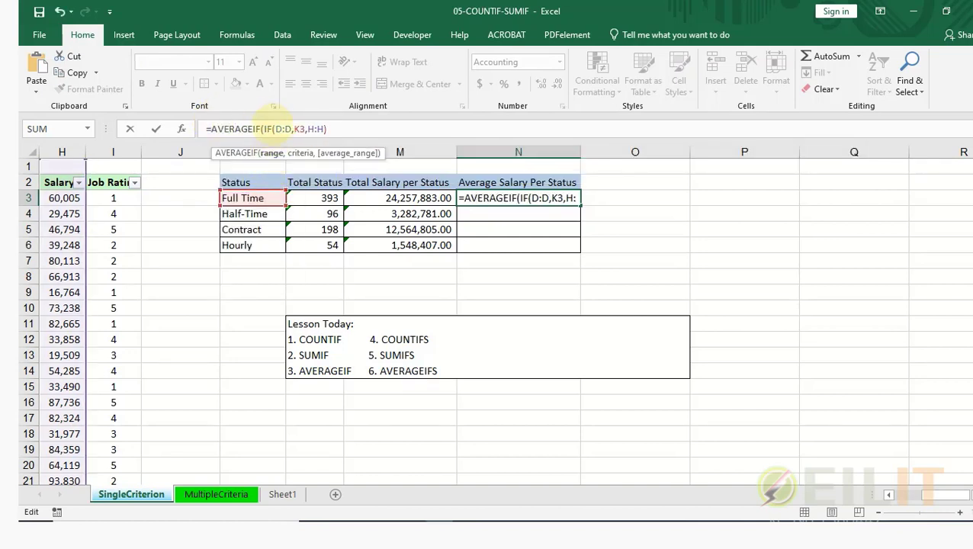
Correct the N3 formula to =AVERAGEIF(D:D,K3,H:H) and fill it down through N6.
click(268, 129)
key(BackSpace)
key(BackSpace)
key(BackSpace)
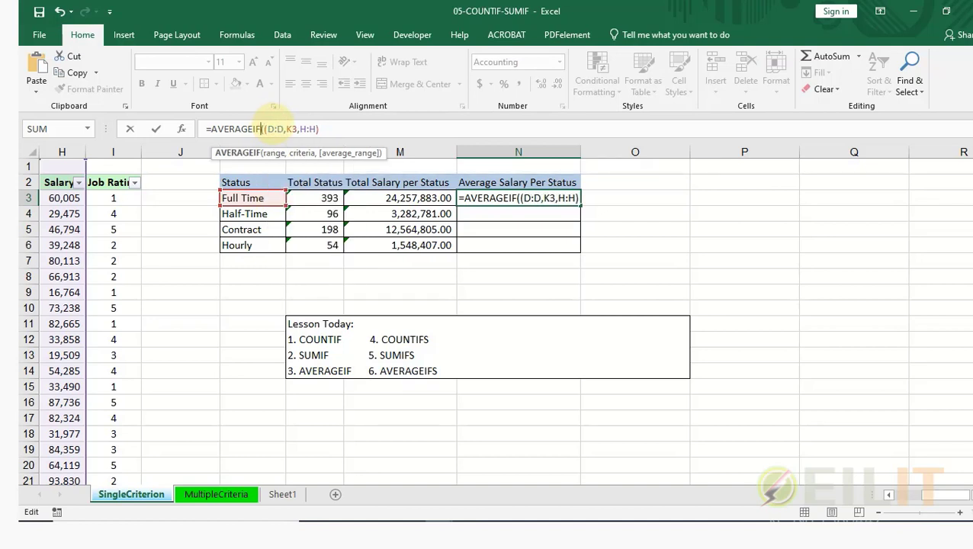
click(315, 128)
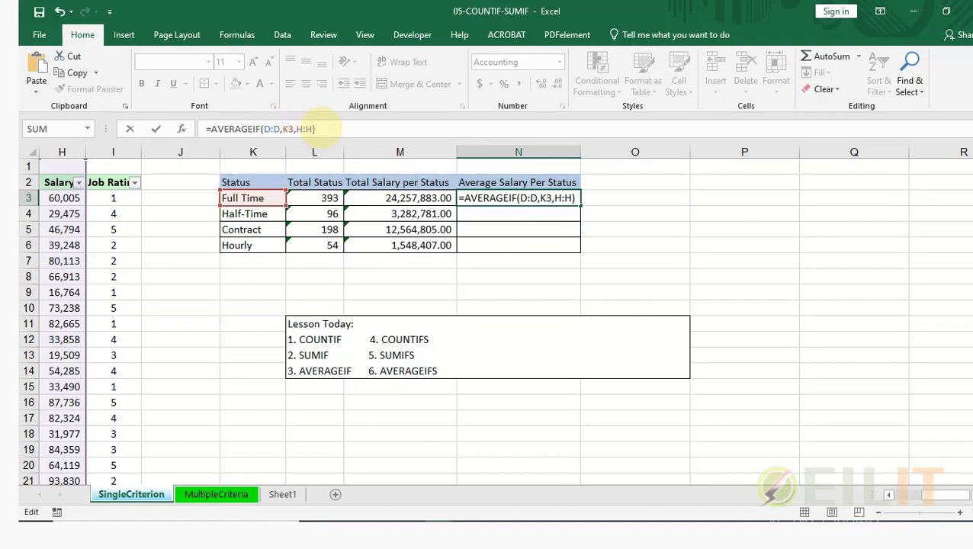
key(ctrl+Return)
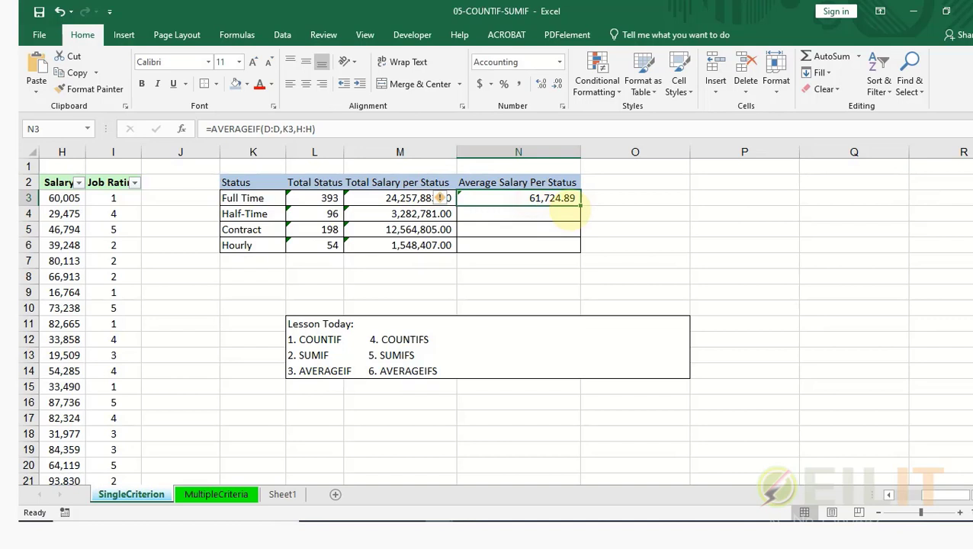
drag(579, 204, 578, 253)
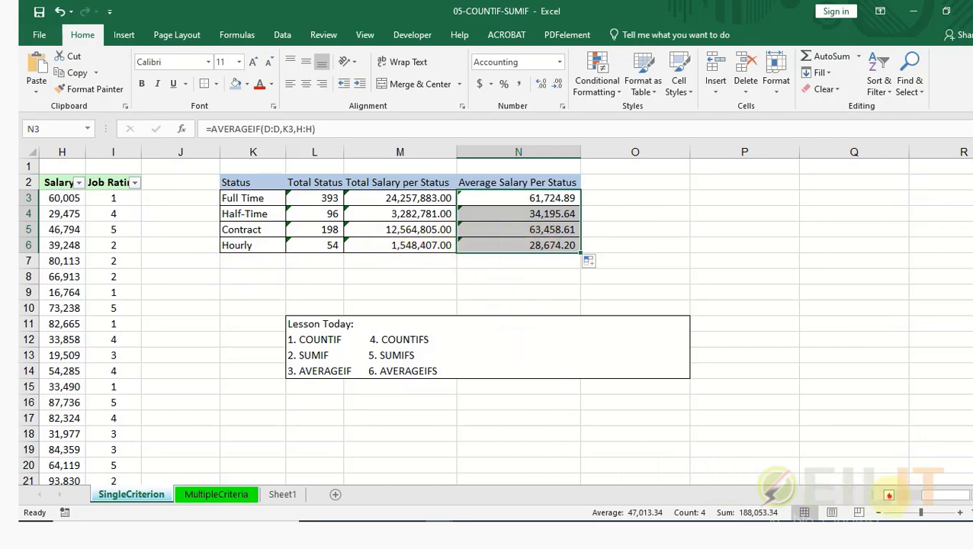
On the MultipleCriteria sheet, clear the existing total status and total salary results in L10:M13.
scroll(888, 494, left, 4)
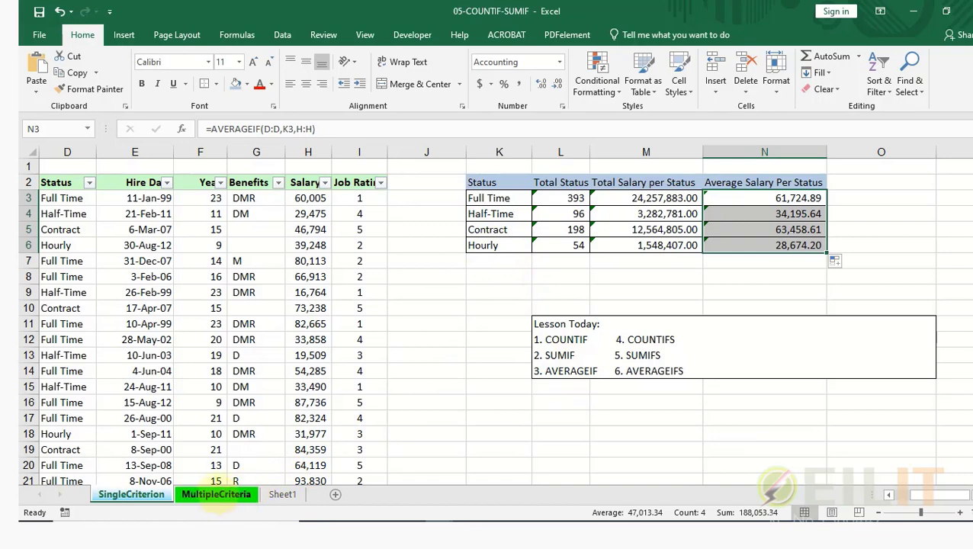
click(216, 494)
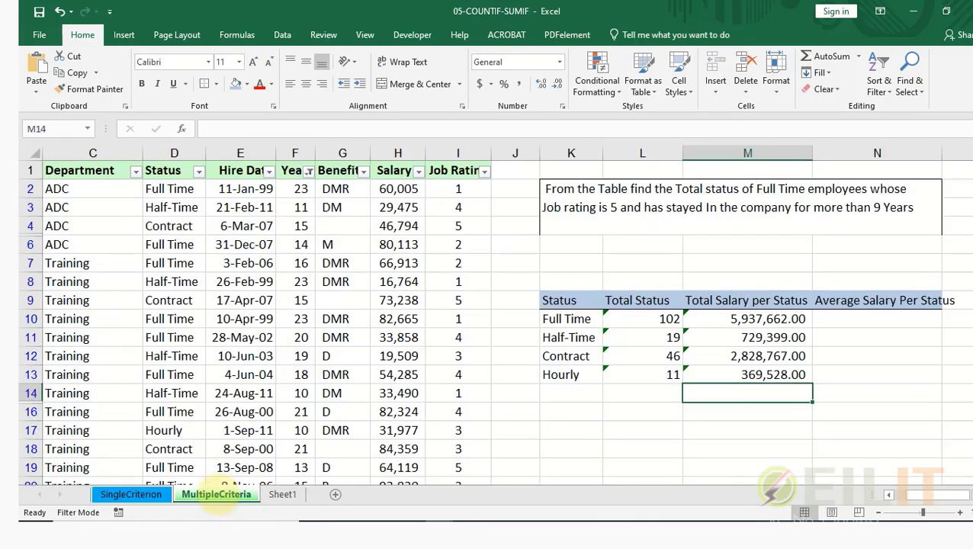
drag(644, 319, 800, 381)
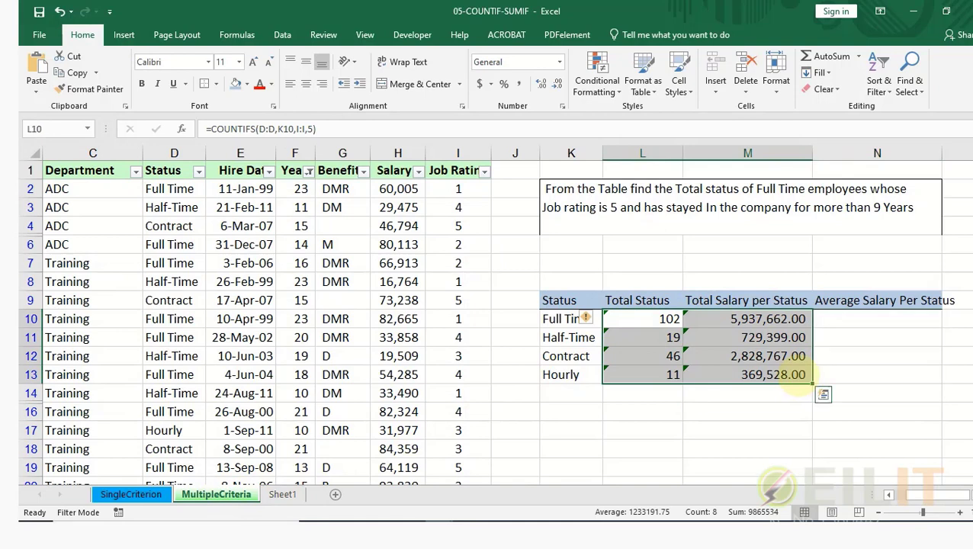
key(Delete)
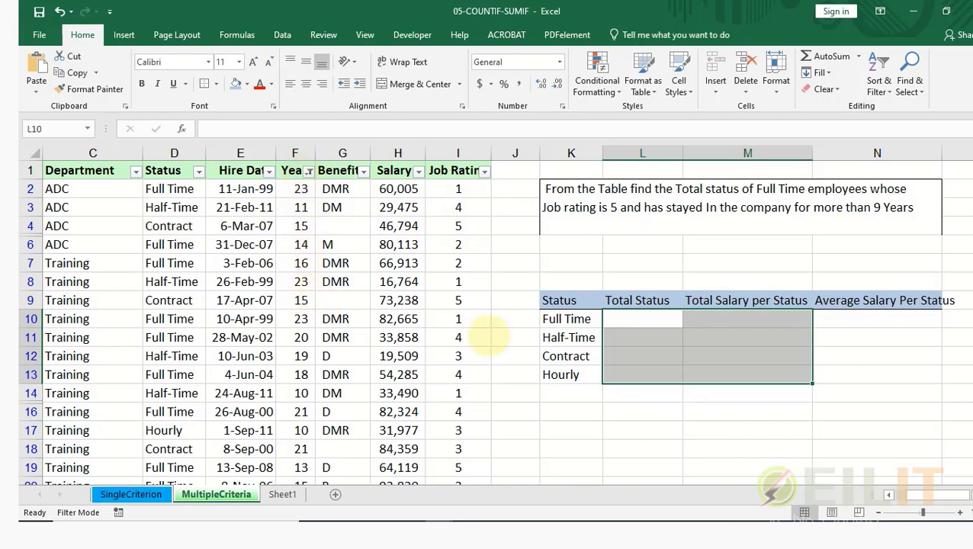
Begin a COUNTIFS formula in L10 for the Full Time row's total status.
click(657, 326)
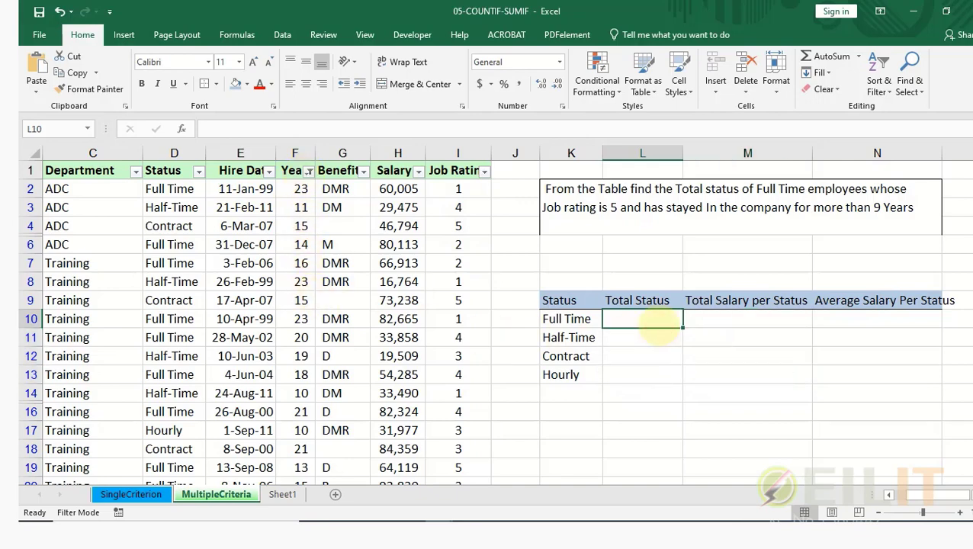
text(=)
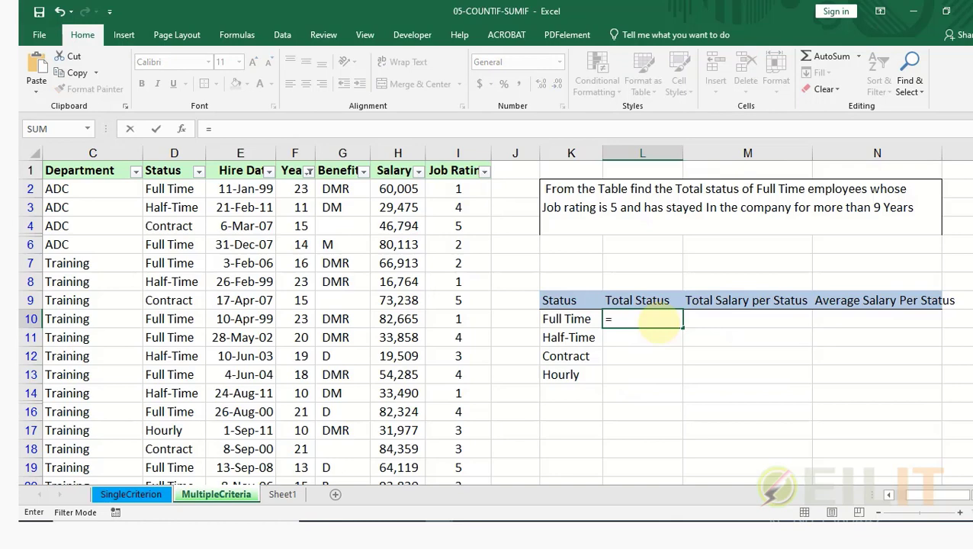
text(SUM)
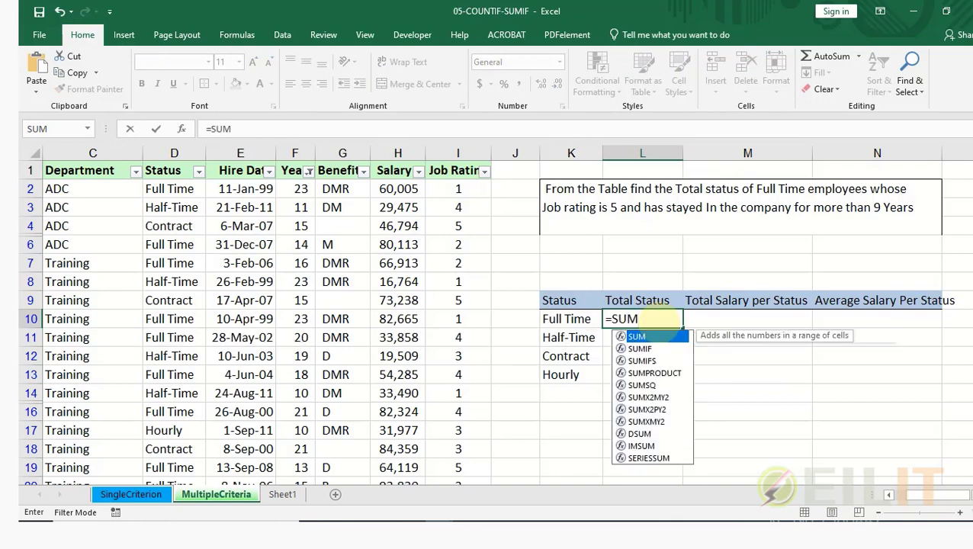
key(BackSpace)
key(BackSpace)
key(BackSpace)
text(COUN)
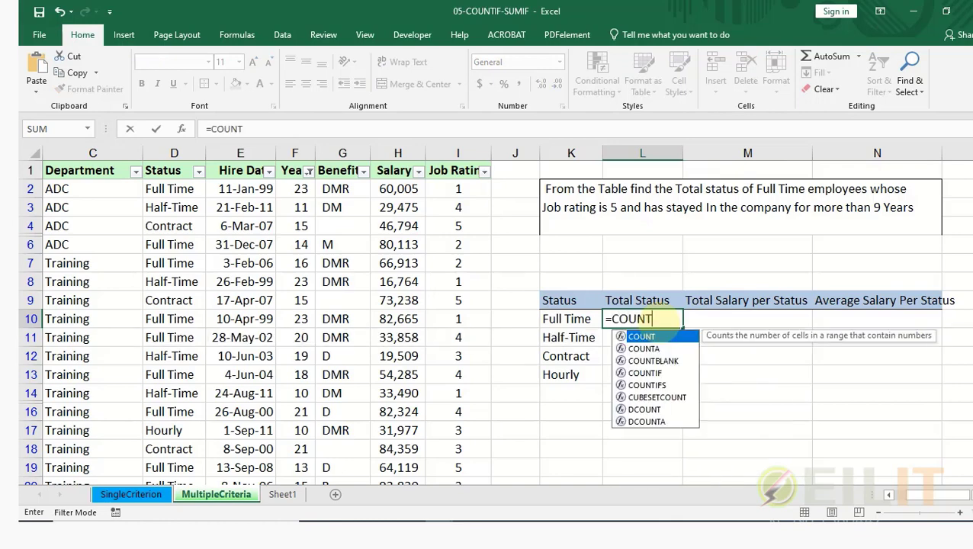
text(T)
double_click(646, 385)
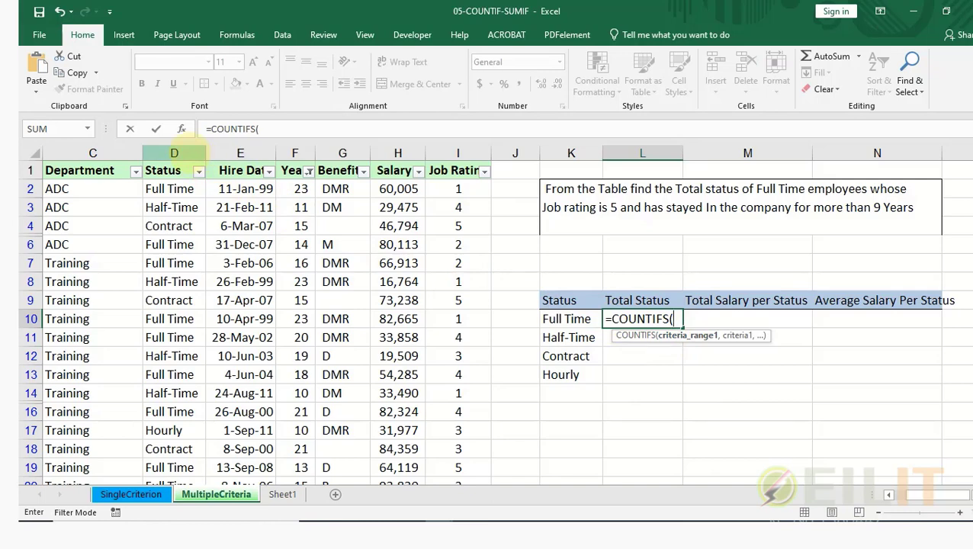
Complete the L10 formula as =COUNTIFS(D:D,K10,I:I,5) to count Full Time employees with a job rating of 5.
click(190, 152)
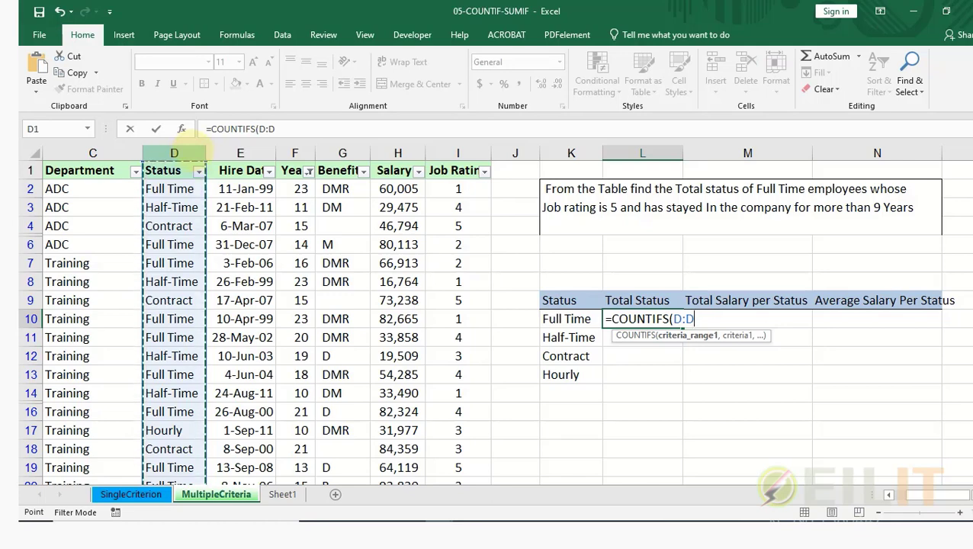
text(,)
click(551, 321)
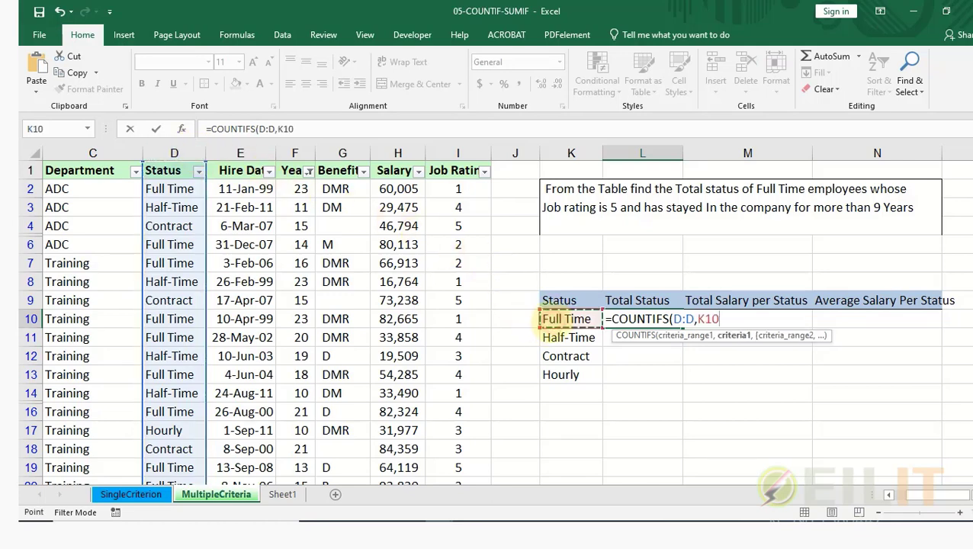
text(,)
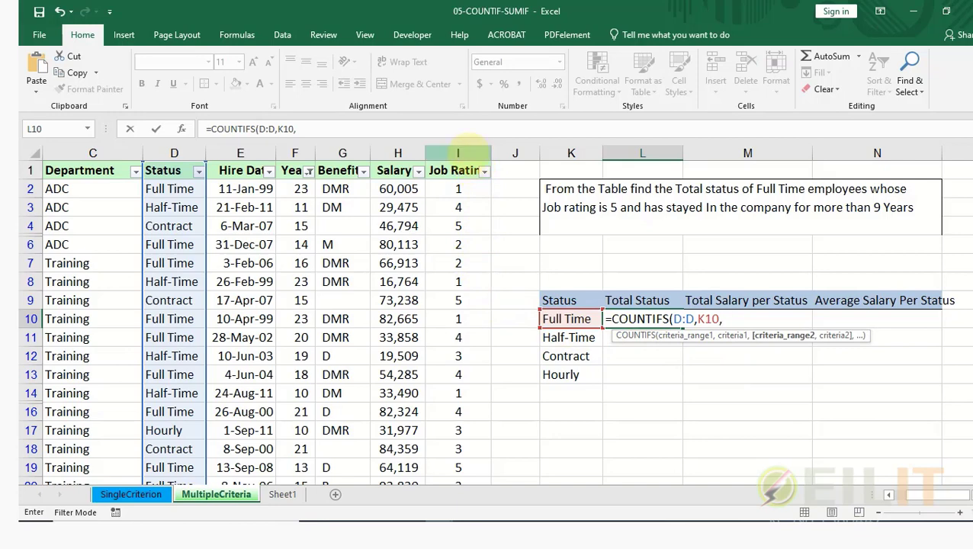
click(467, 150)
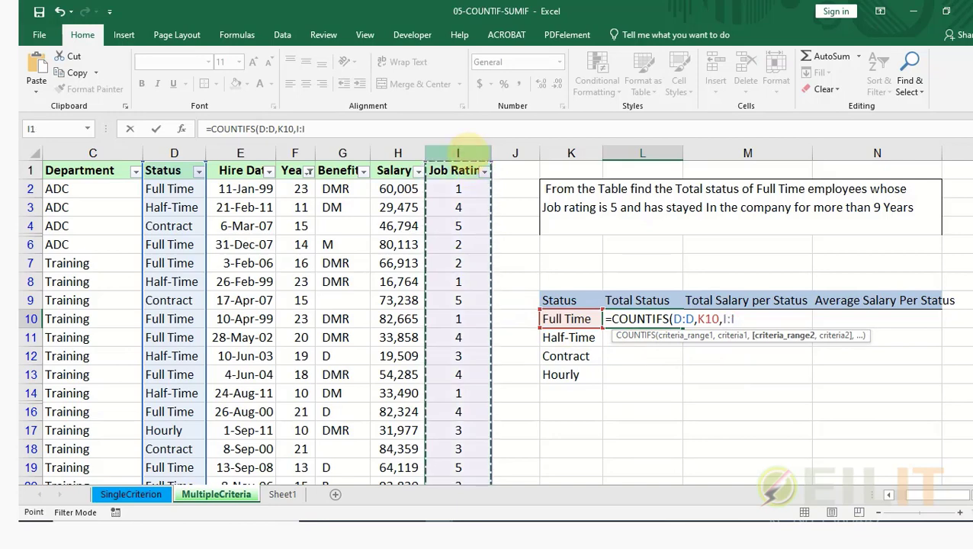
text(,)
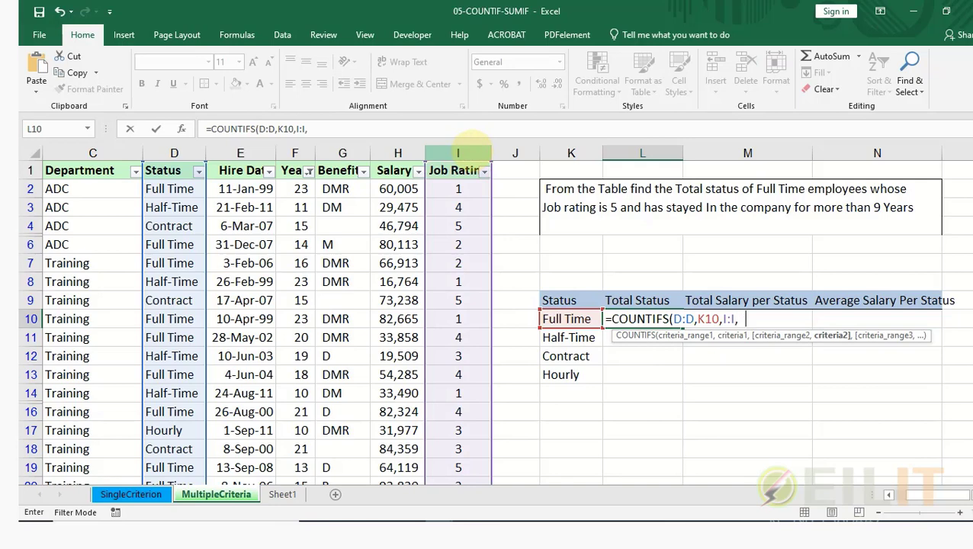
text(5,)
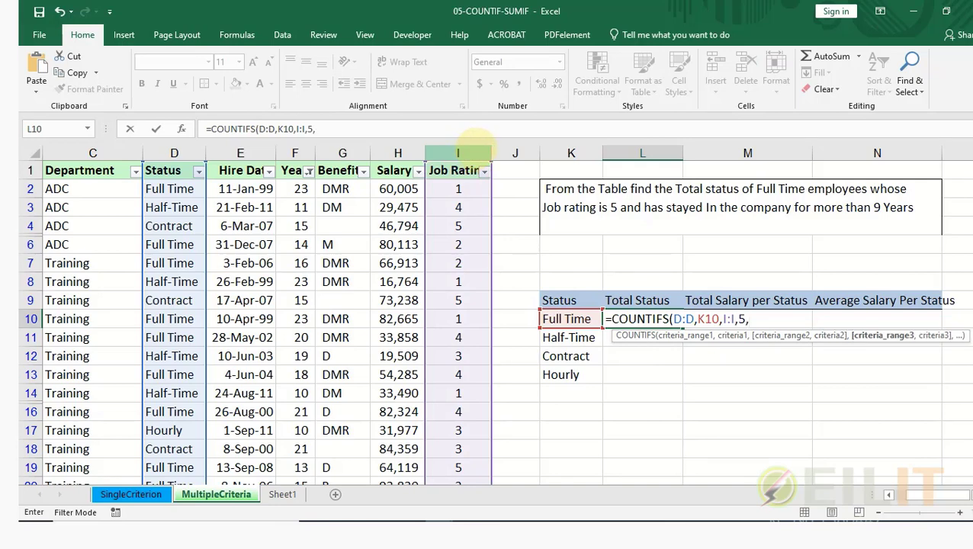
key(BackSpace)
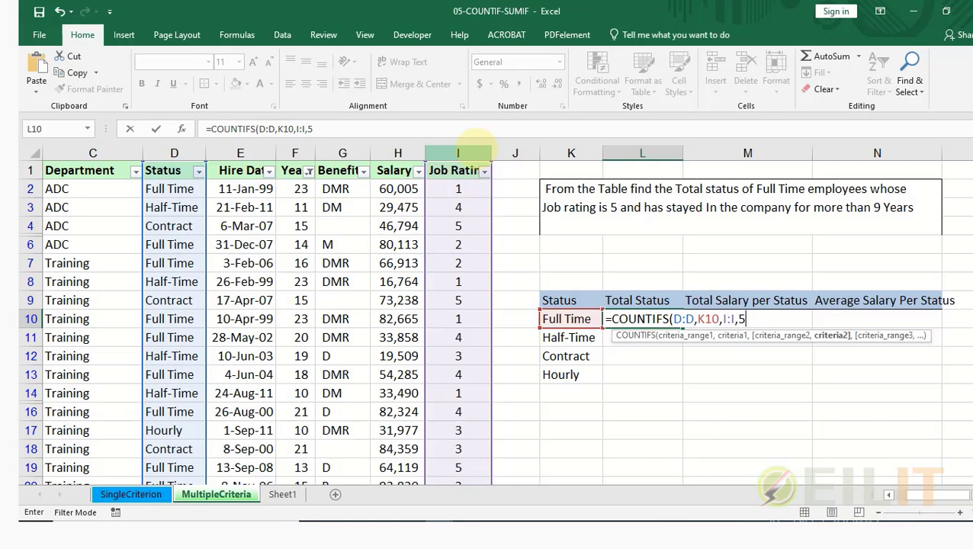
text())
key(Return)
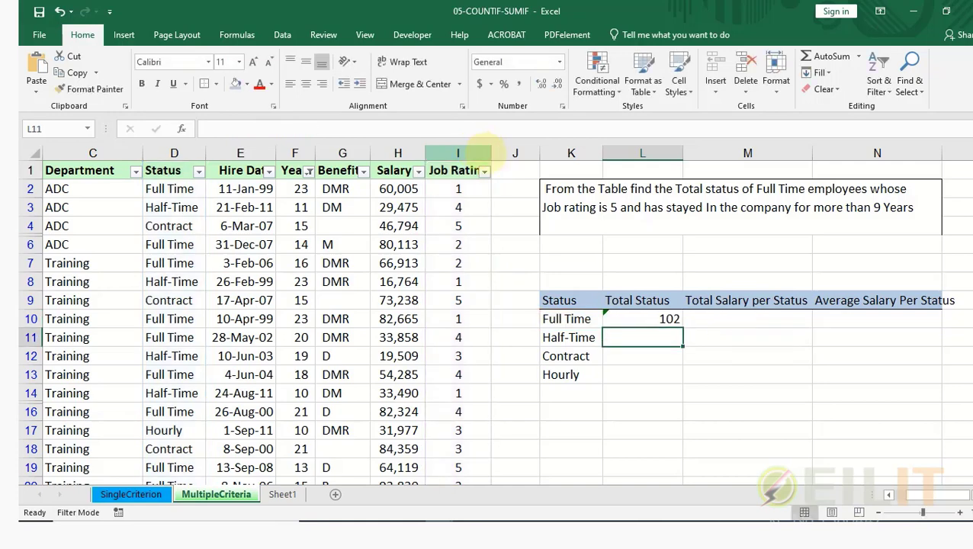
click(662, 320)
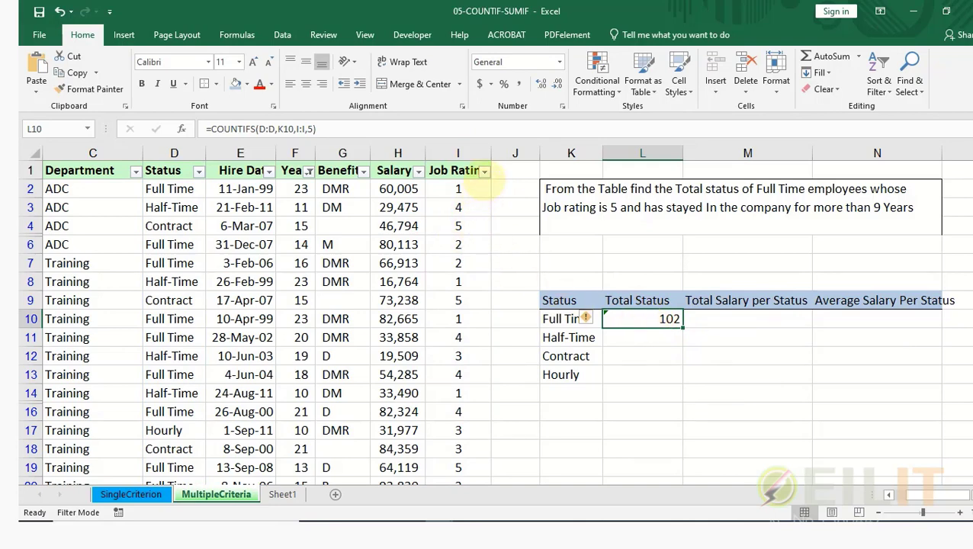
Filter the Job Rating column to show only employees with a rating of 5.
click(472, 188)
click(484, 171)
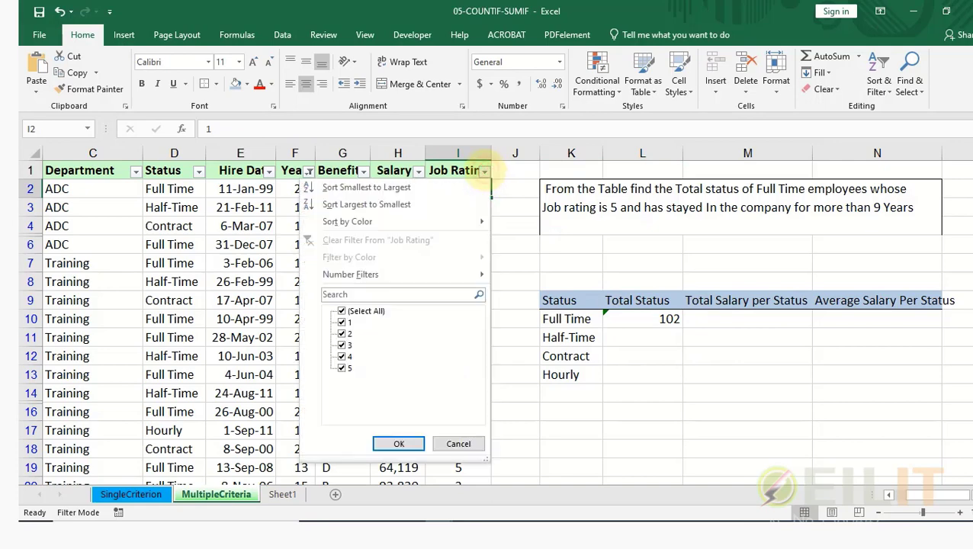
click(341, 311)
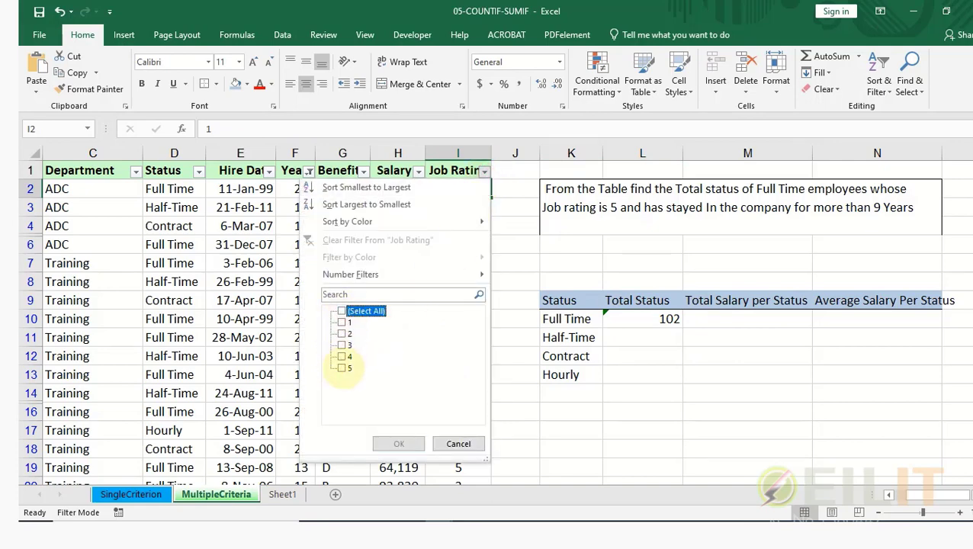
click(342, 368)
click(398, 443)
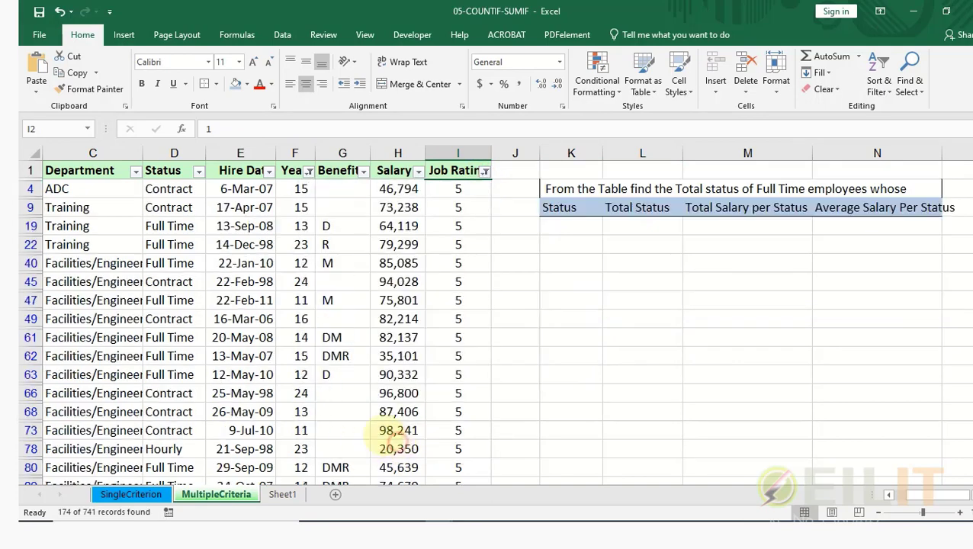
Filter the Status column to show only Full Time employees.
click(198, 171)
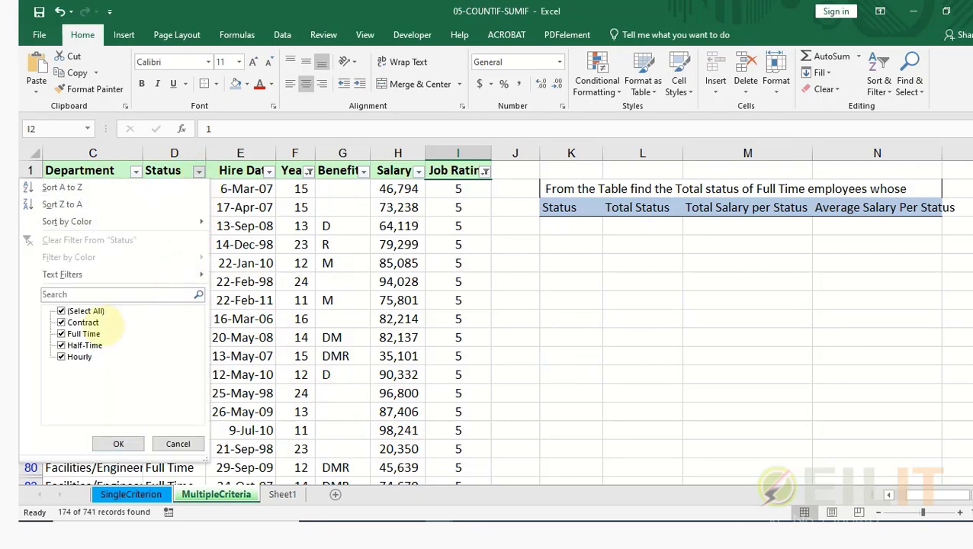
click(61, 311)
click(61, 334)
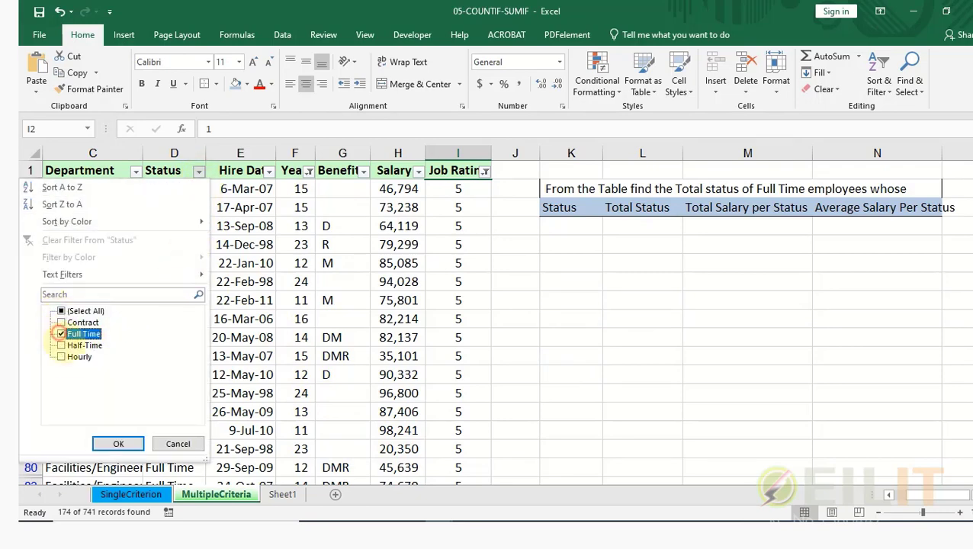
click(117, 443)
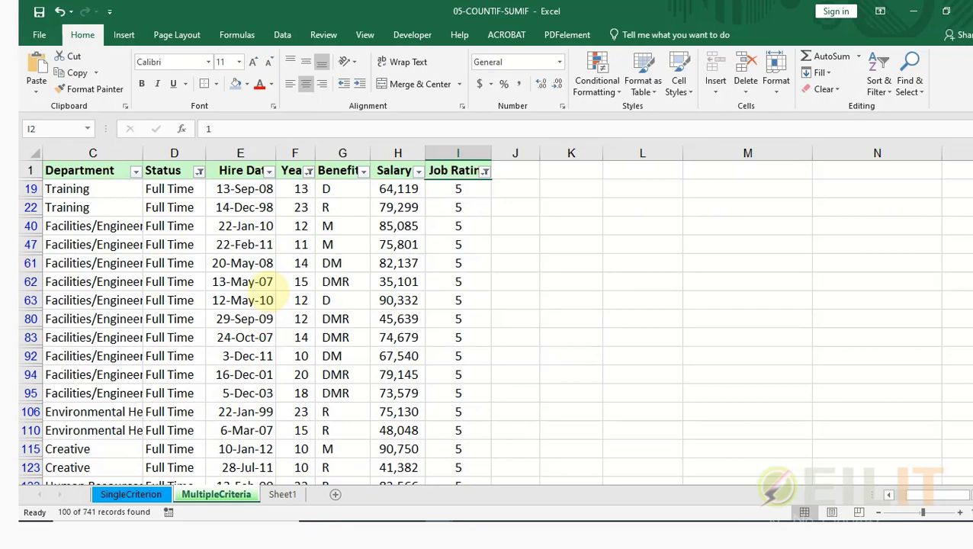
Look through the filtered employee records, and remove the Status and Job Rating filters.
scroll(271, 290, down, 15)
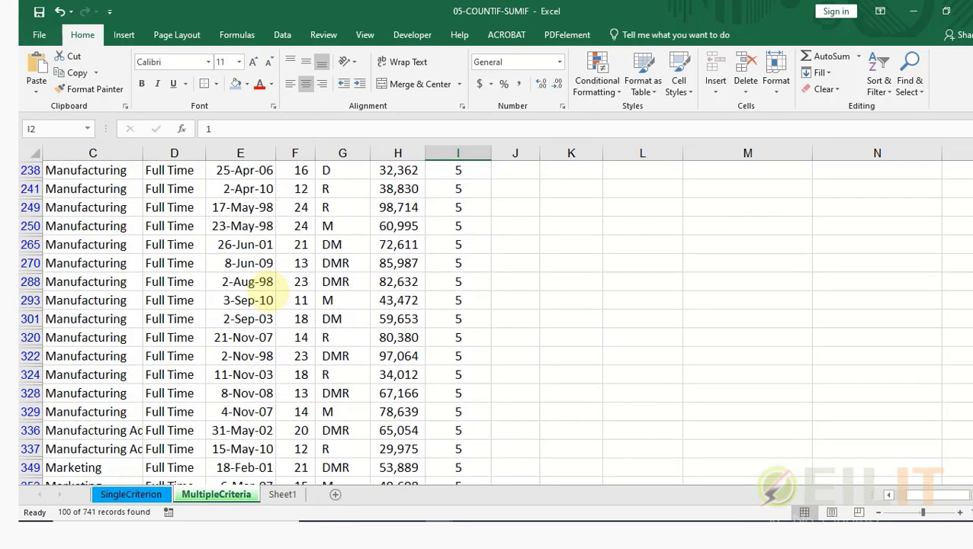
scroll(271, 290, down, 11)
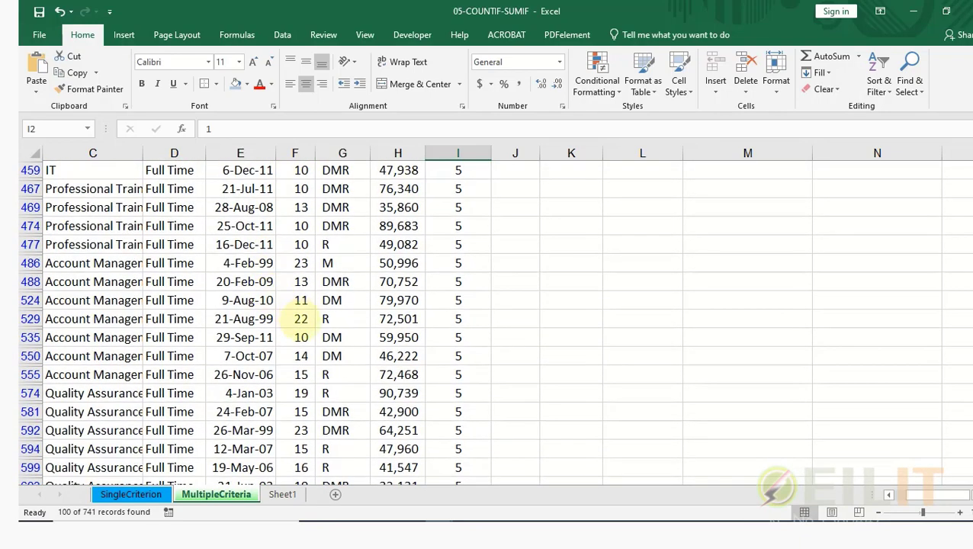
drag(970, 387, 969, 386)
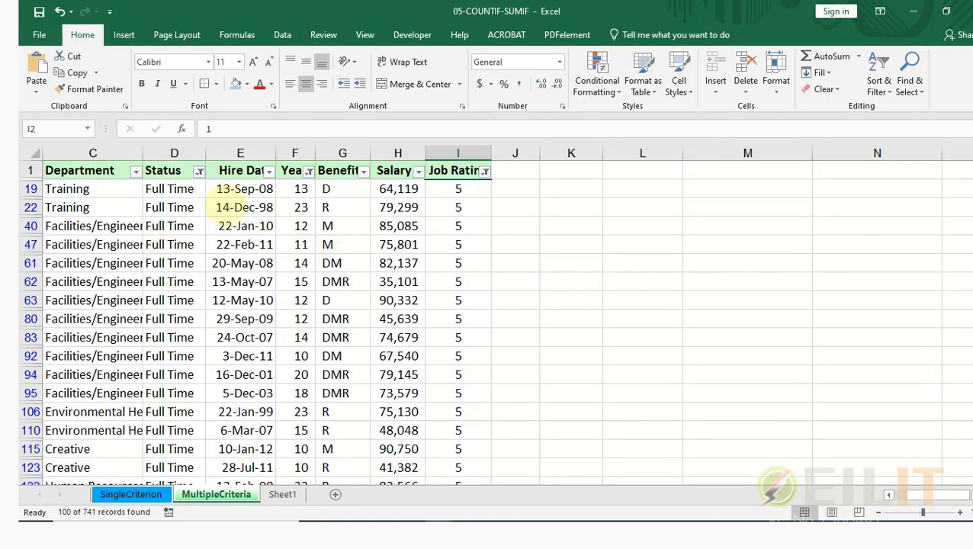
click(198, 171)
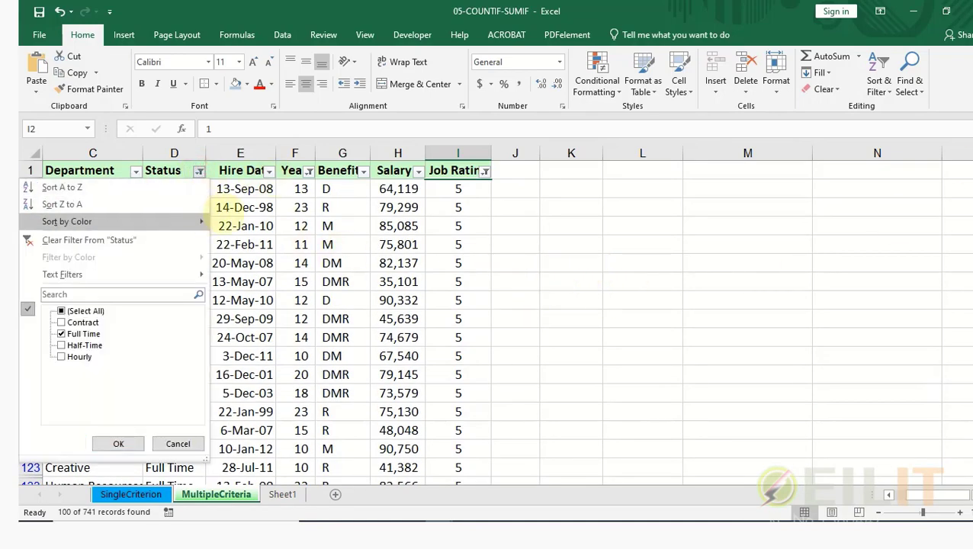
click(599, 234)
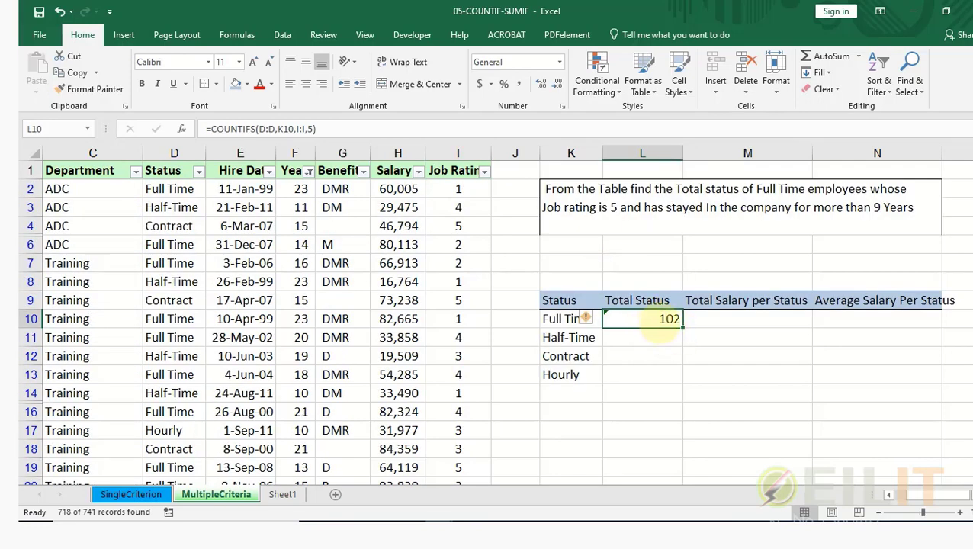
Fill the L10 COUNTIFS formula down through L13 and check the Half-Time row's copy.
drag(681, 327, 677, 383)
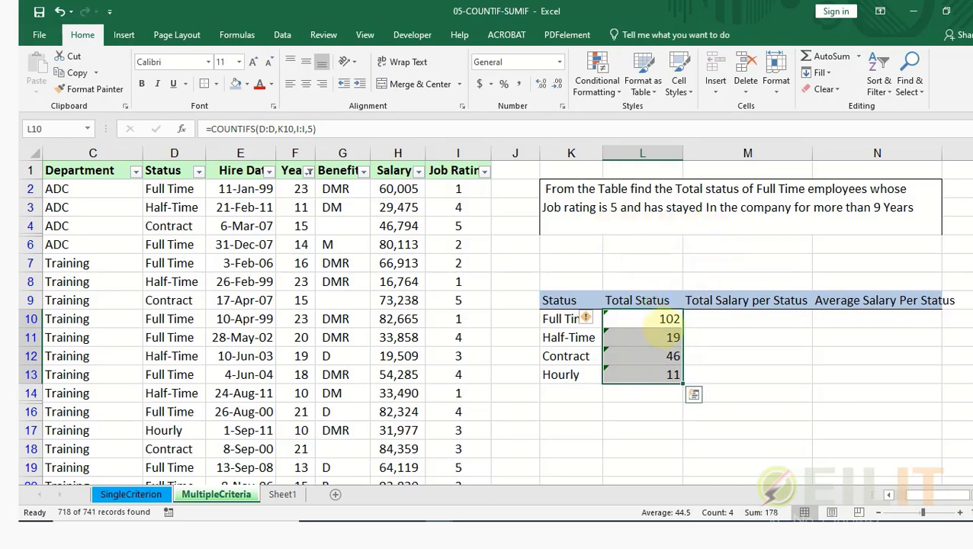
drag(641, 319, 641, 337)
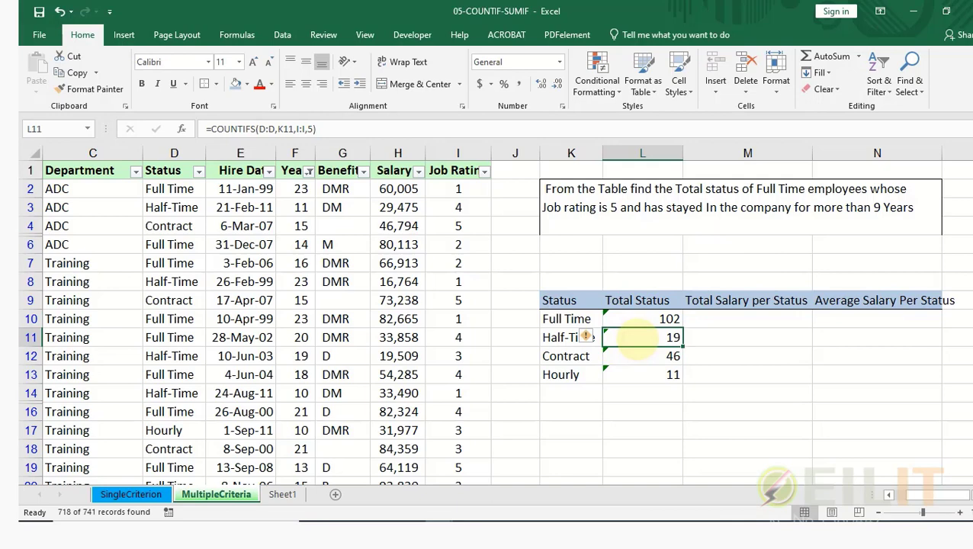
Add the years column F:F as the third criteria range in the L10 COUNTIFS formula.
click(648, 319)
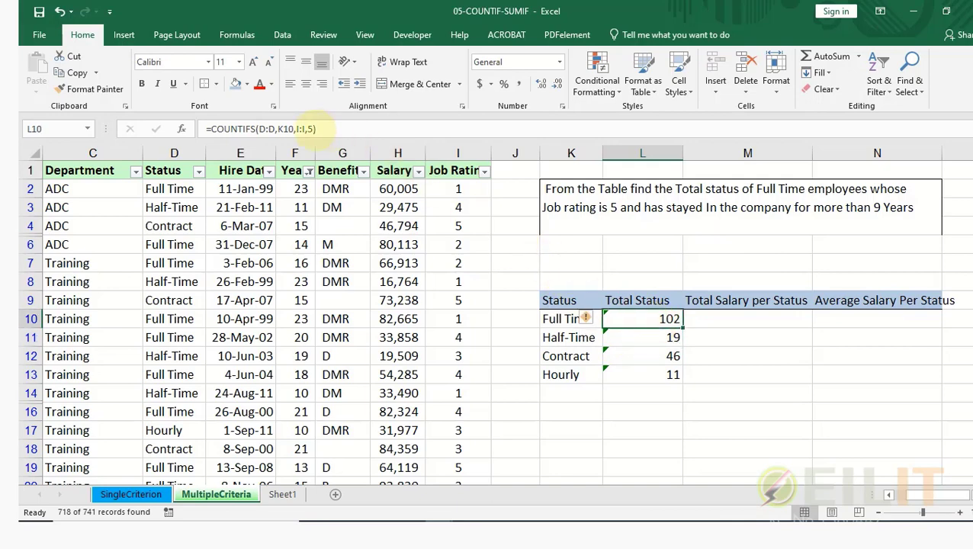
click(311, 129)
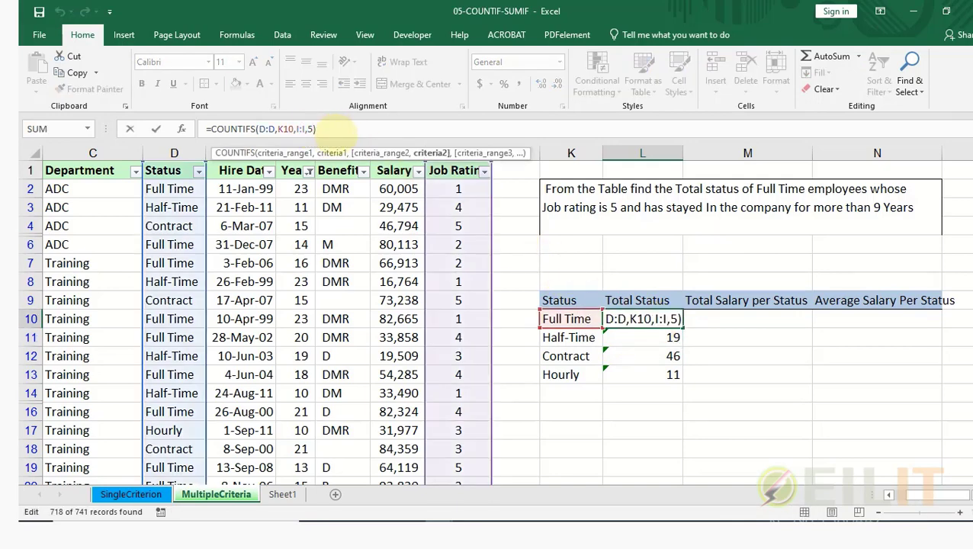
text(,)
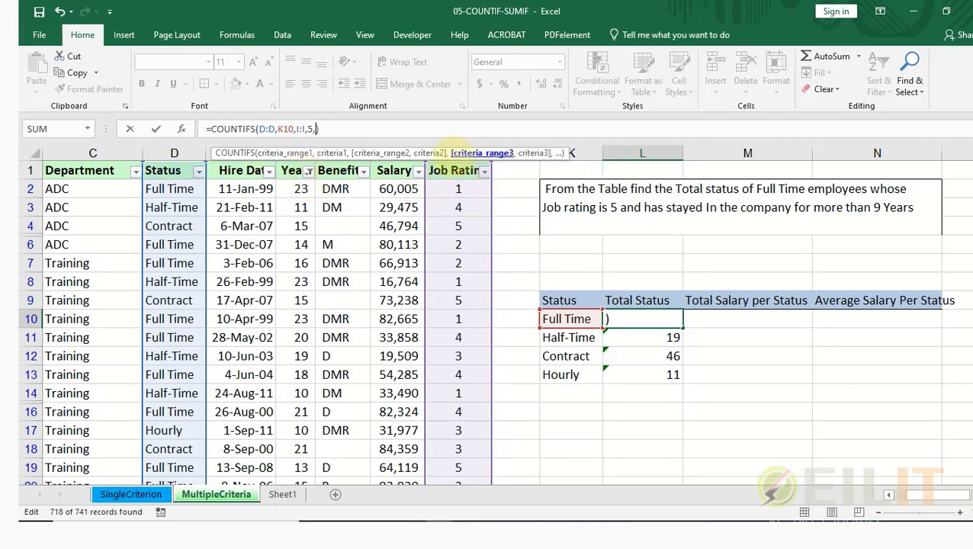
drag(461, 149, 400, 107)
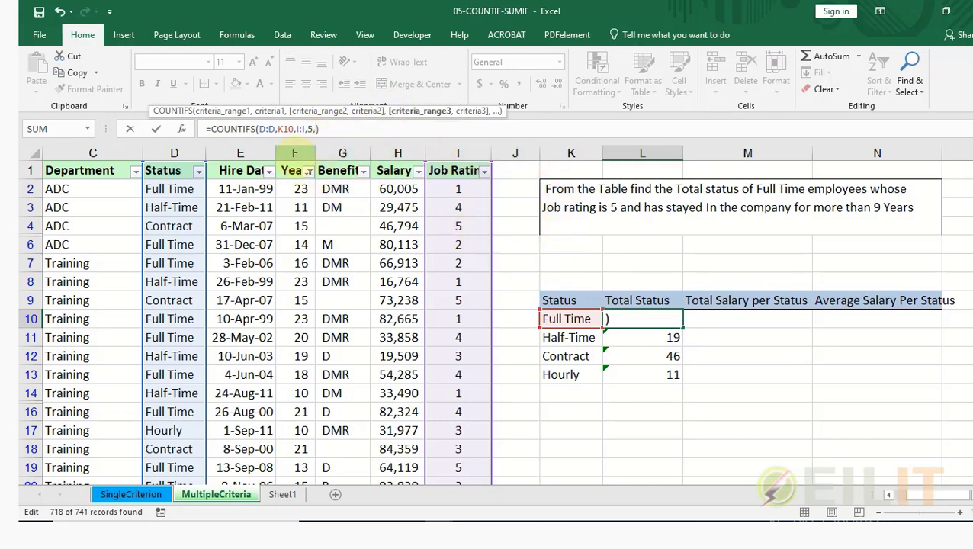
click(297, 153)
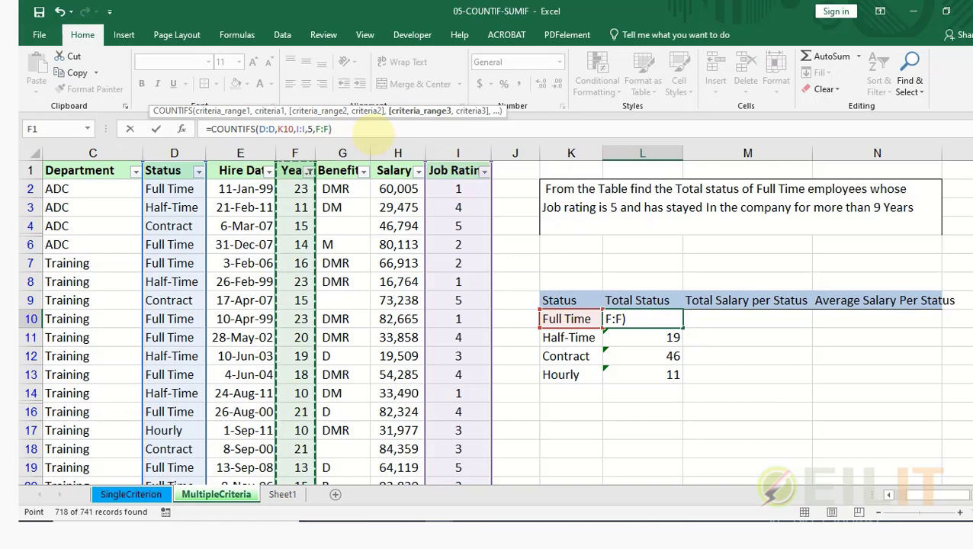
text(,)
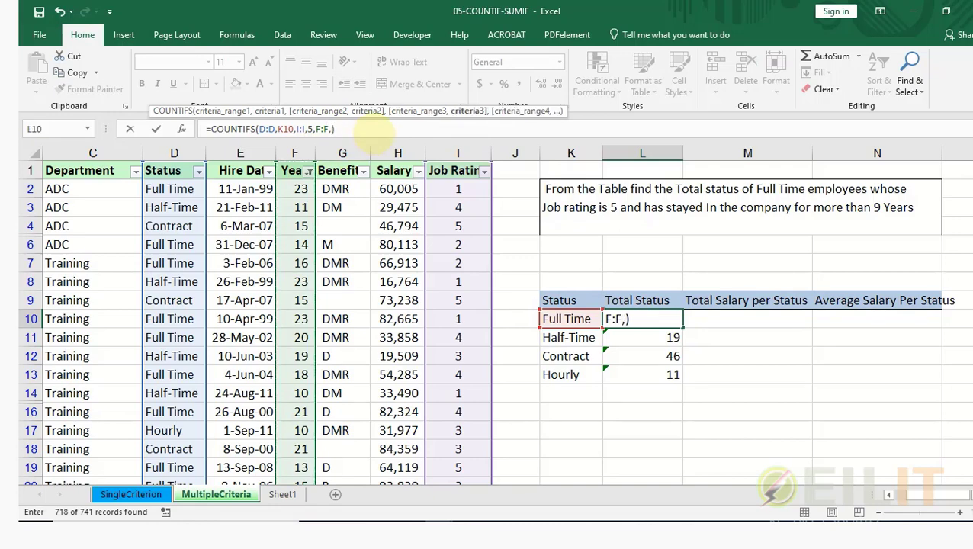
Complete the L10 formula as =COUNTIFS(D:D,K10,I:I,5,F:F,">9") and fill it down through L13.
text("")
click(333, 129)
text(>9)
click(355, 129)
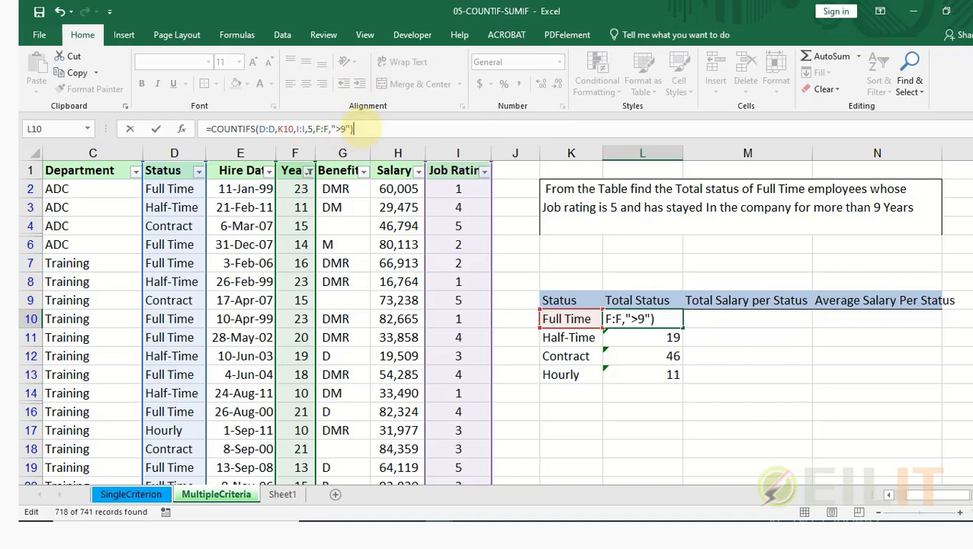
key(Return)
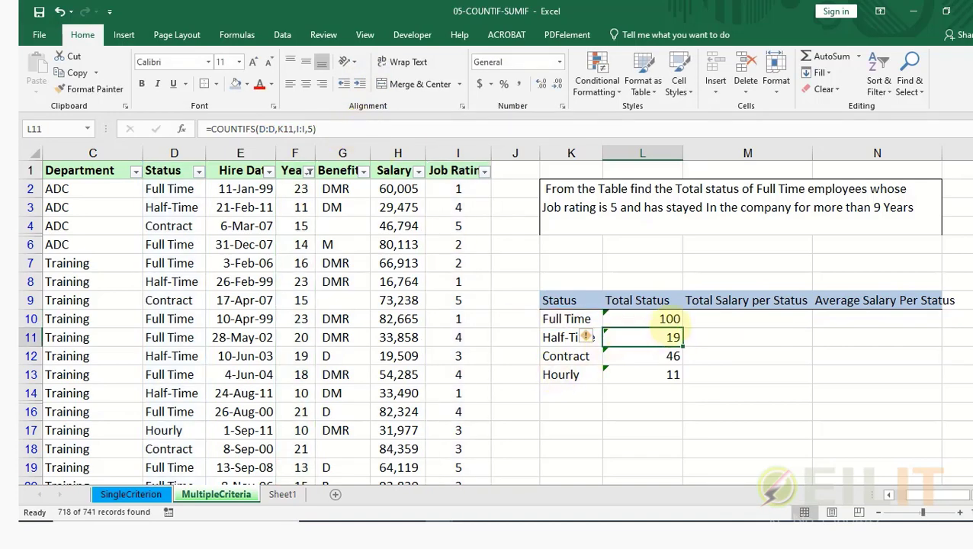
click(669, 319)
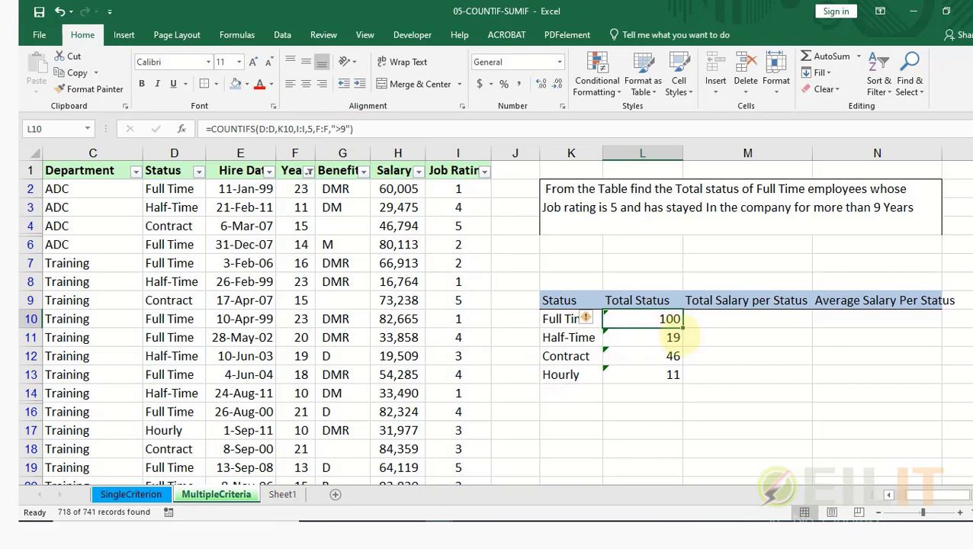
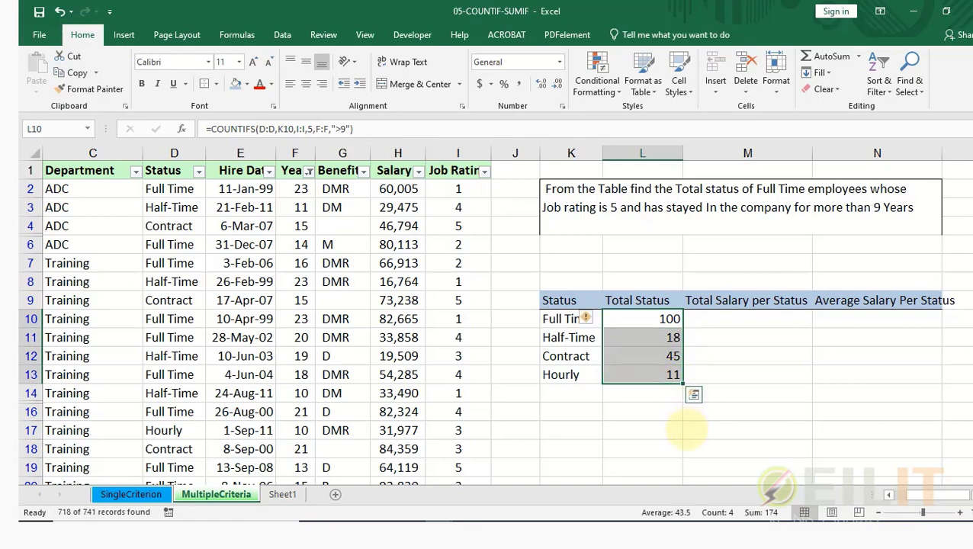
click(729, 354)
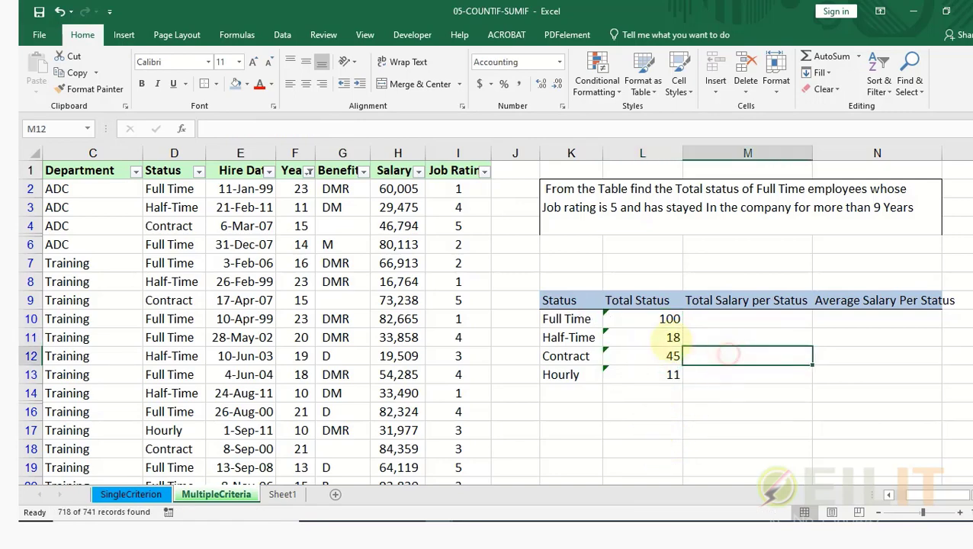
Review the criteria ranges and criteria in the L10 COUNTIFS formula, leaving the formula as it is.
click(634, 319)
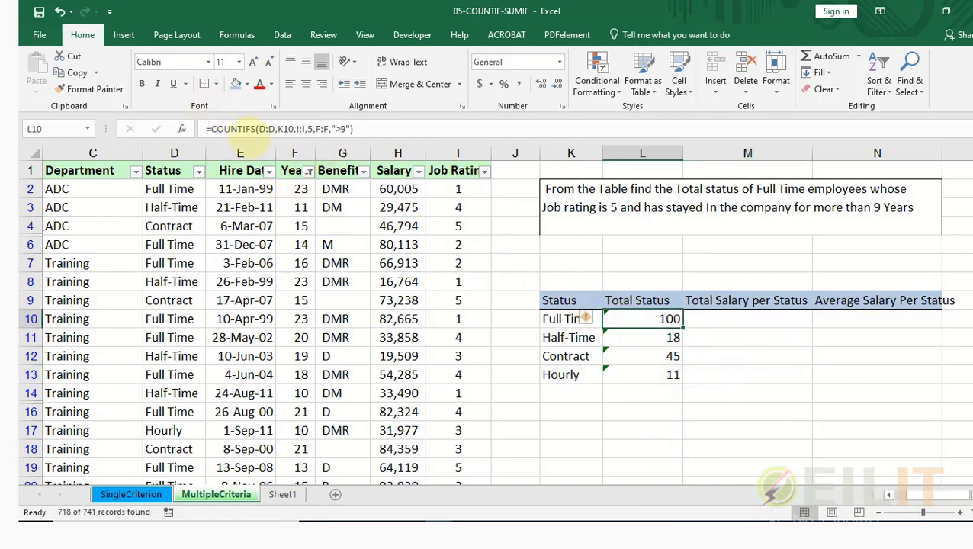
click(276, 130)
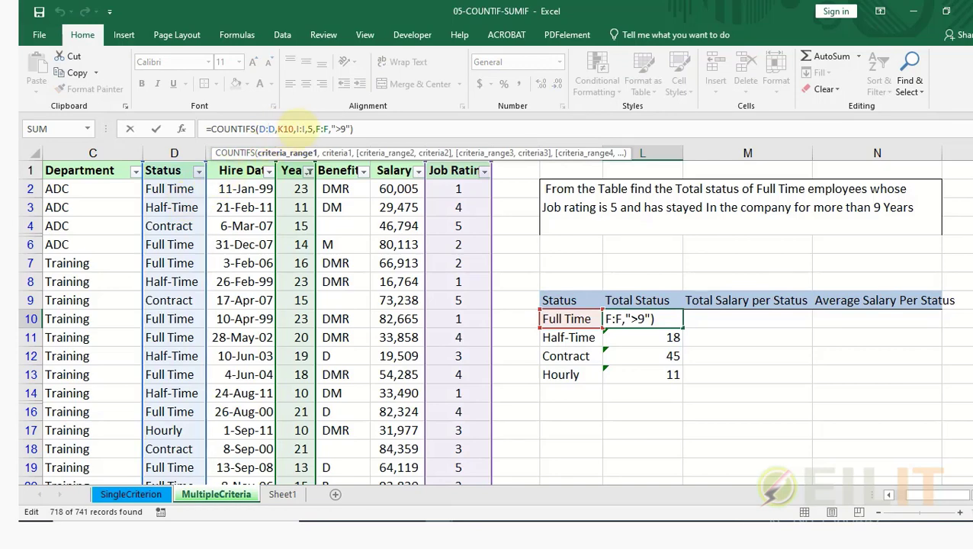
click(301, 129)
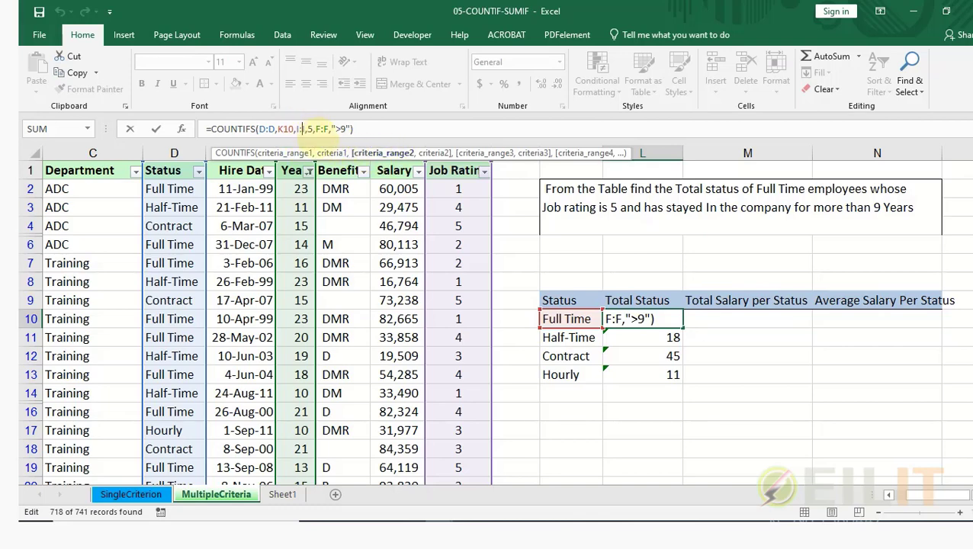
click(328, 129)
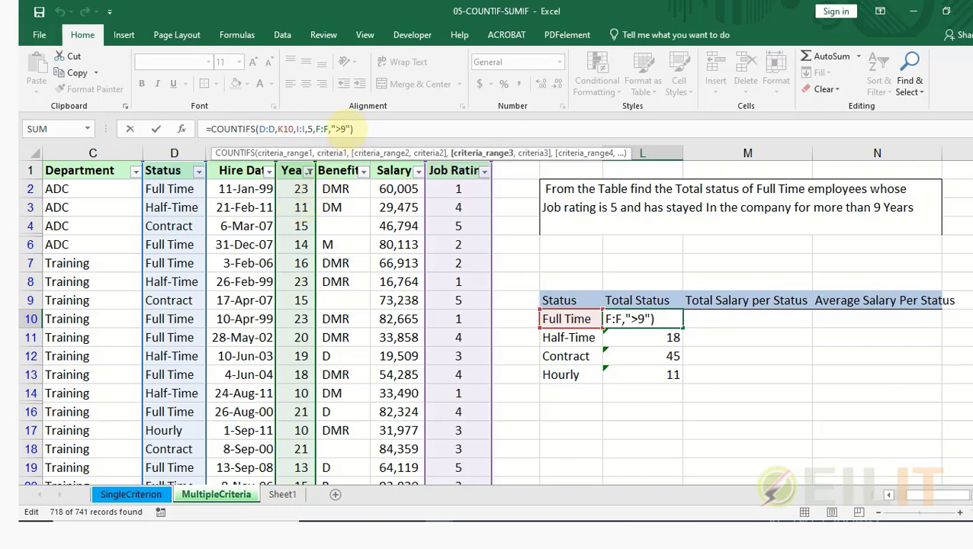
click(363, 129)
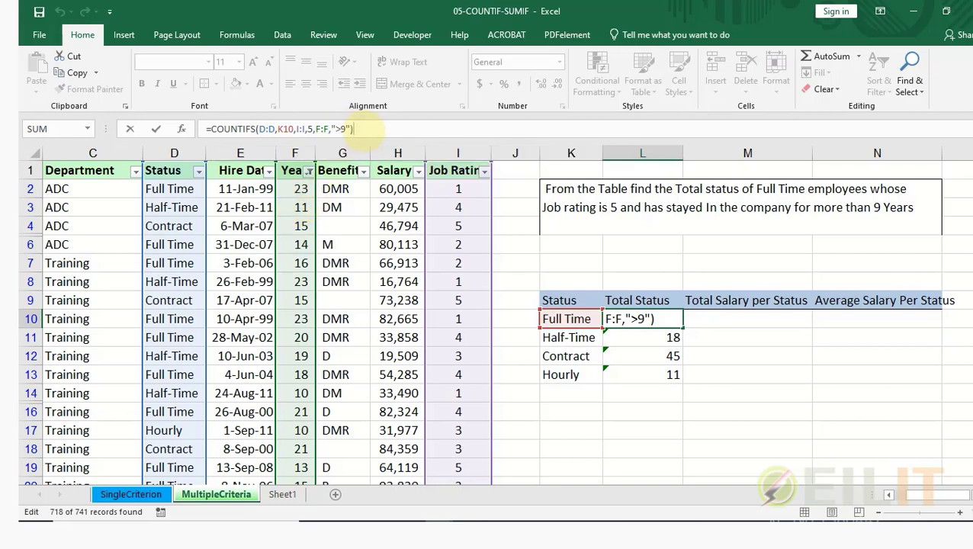
key(Return)
click(627, 442)
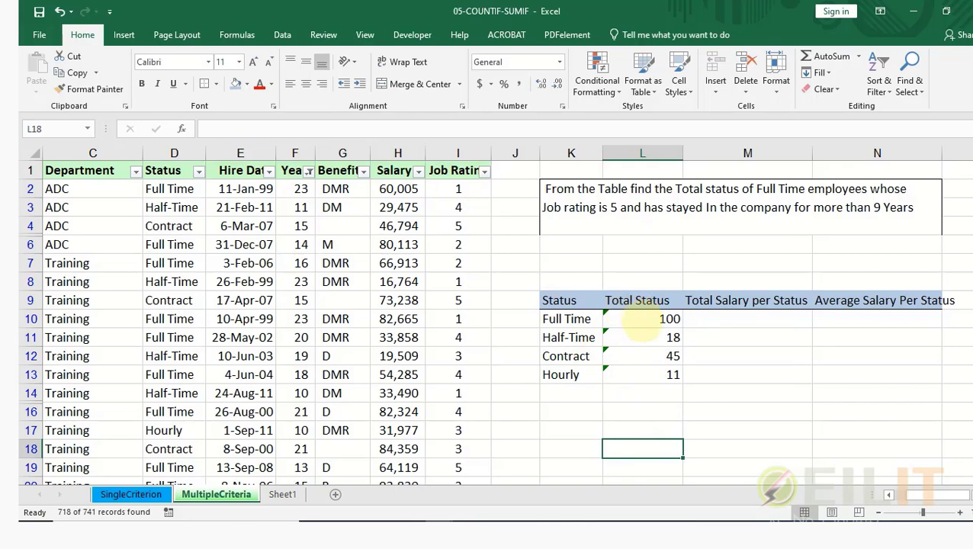
Start a SUMIFS formula in M10 with the salary column H:H as the sum range.
click(704, 319)
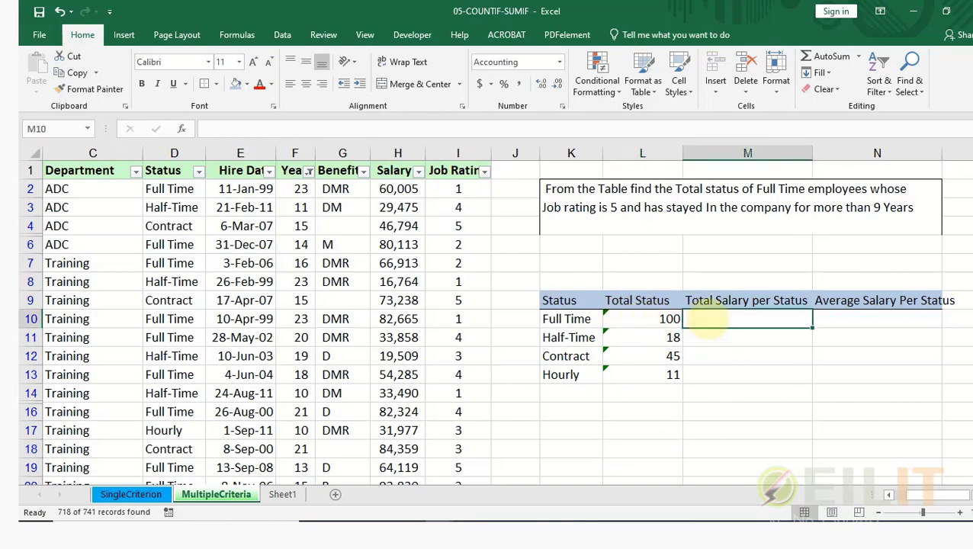
text(=)
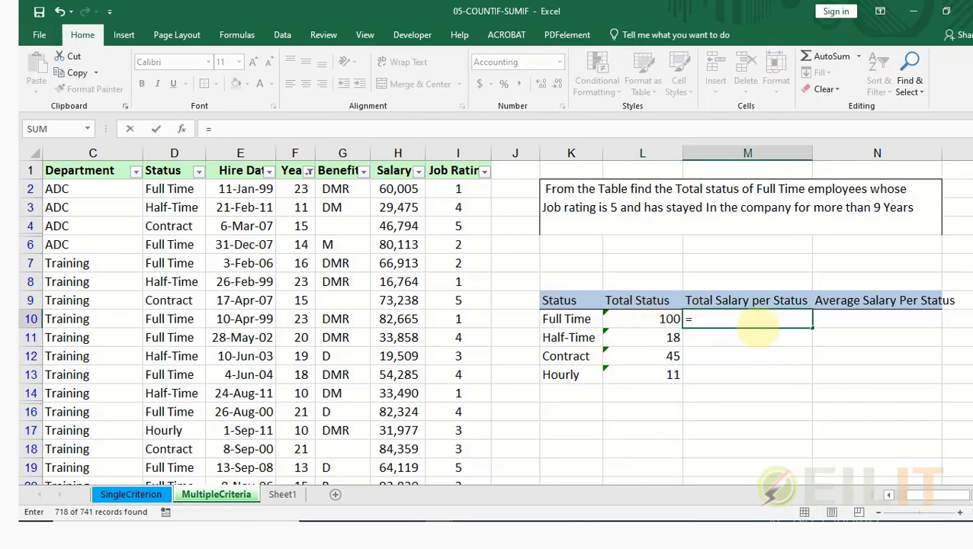
text(S)
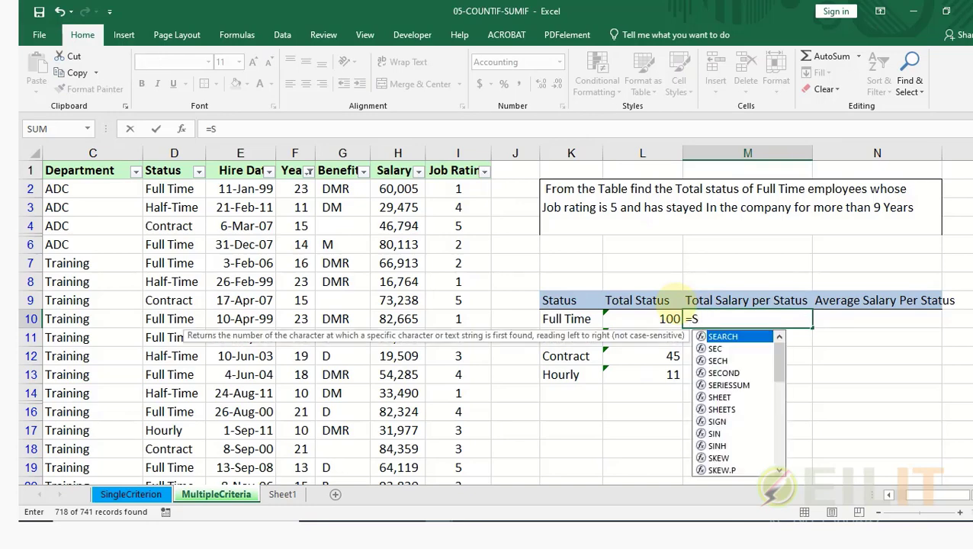
text(UMS)
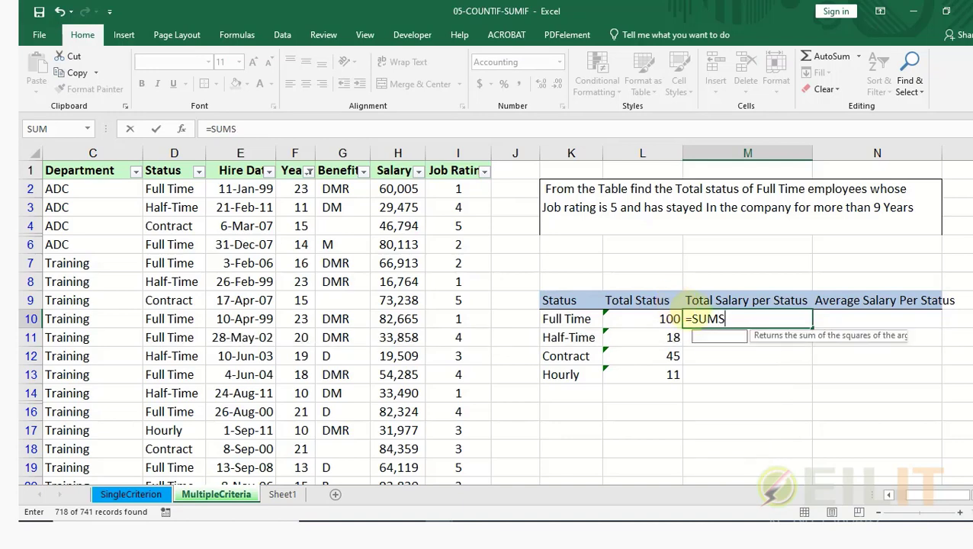
key(BackSpace)
double_click(721, 361)
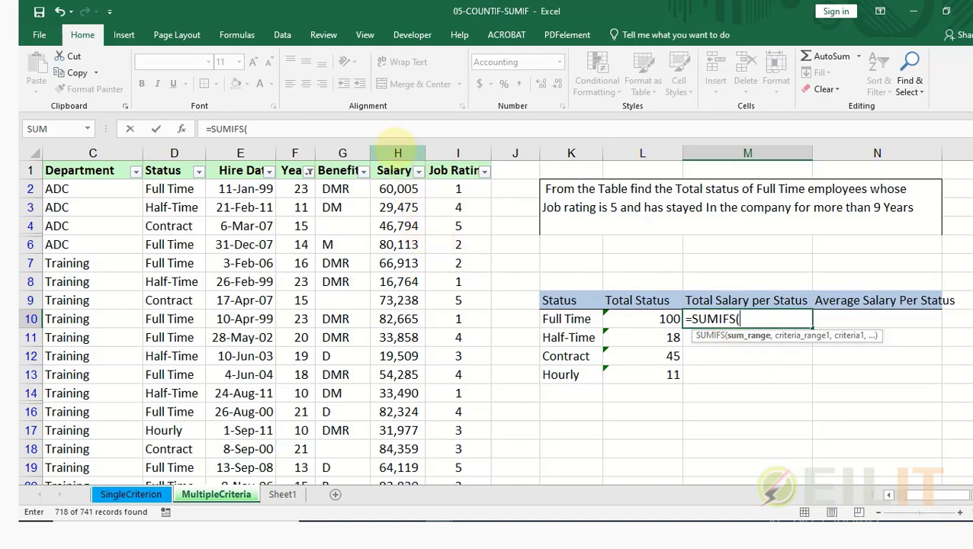
click(397, 153)
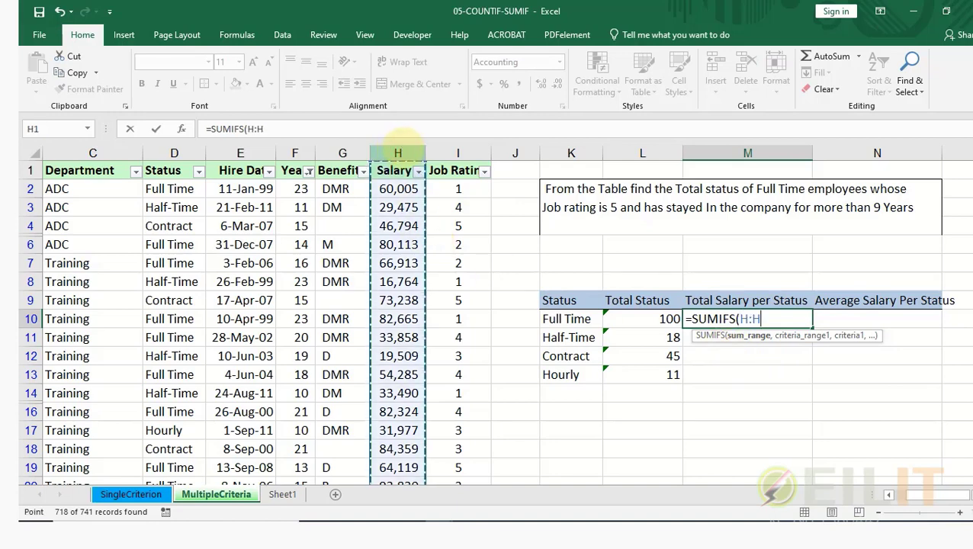
text(,)
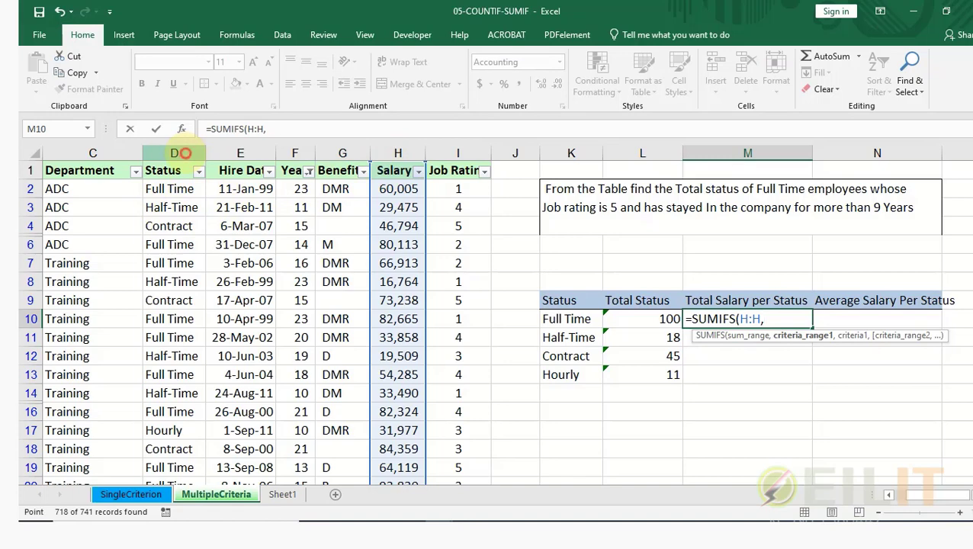
Add the status criterion D:D with K10 and the job rating criterion I:I with 5 to the M10 SUMIFS formula.
click(185, 152)
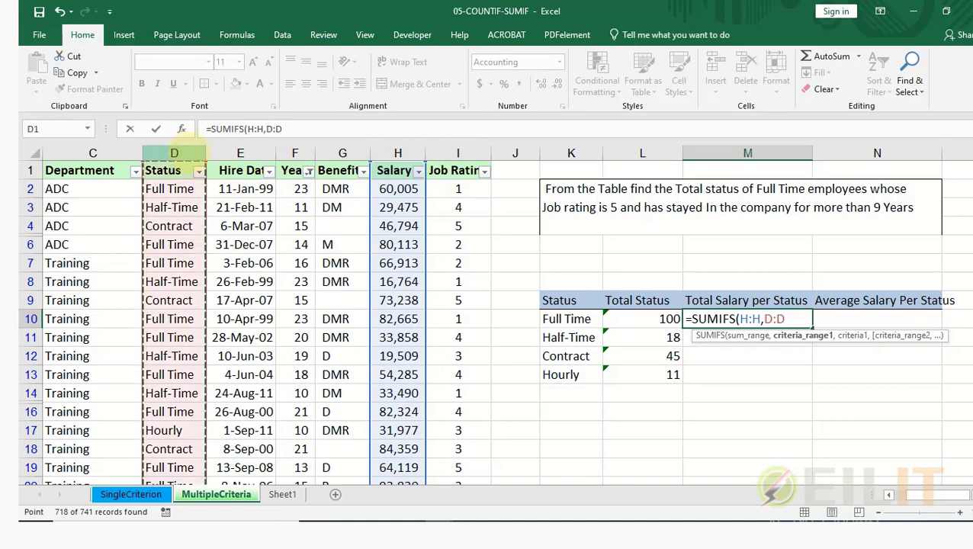
text(,)
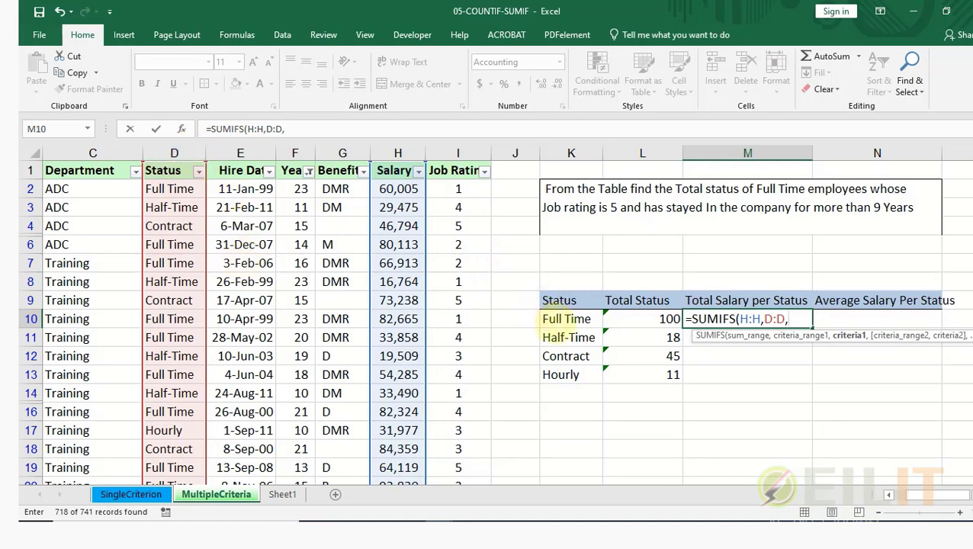
click(546, 320)
text(,)
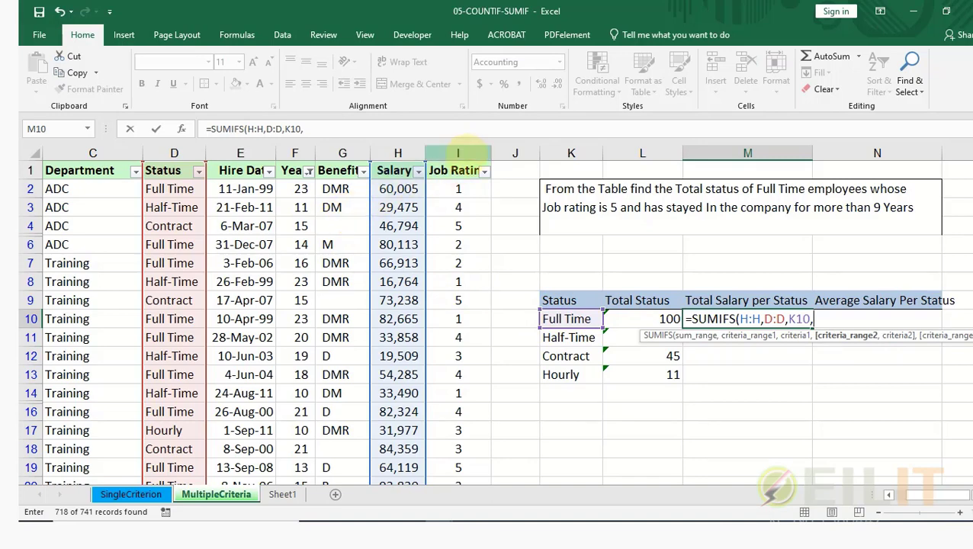
click(462, 153)
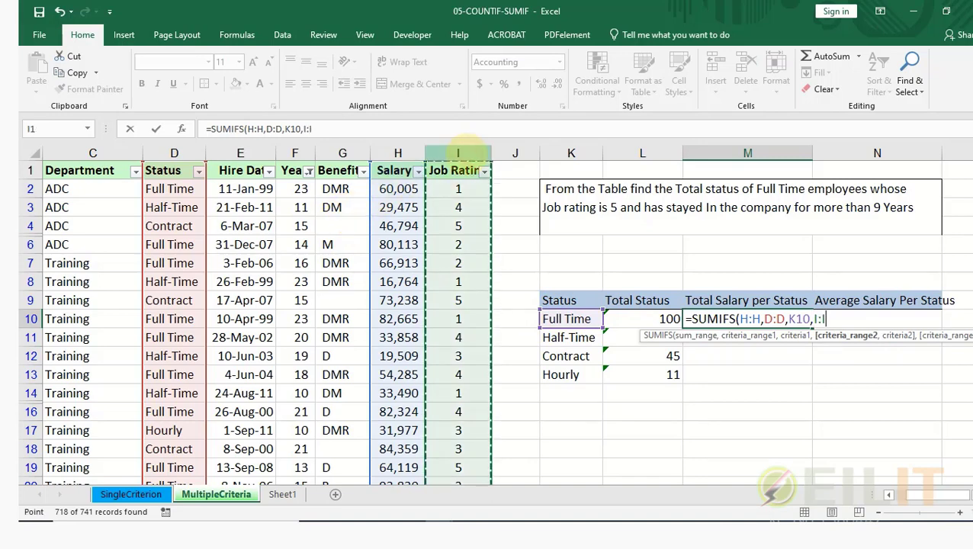
text(,5)
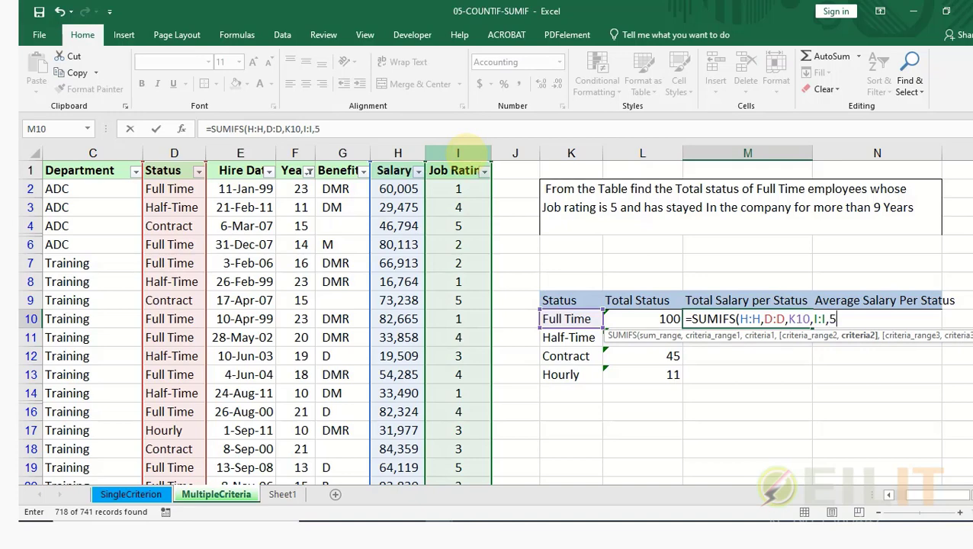
text(,)
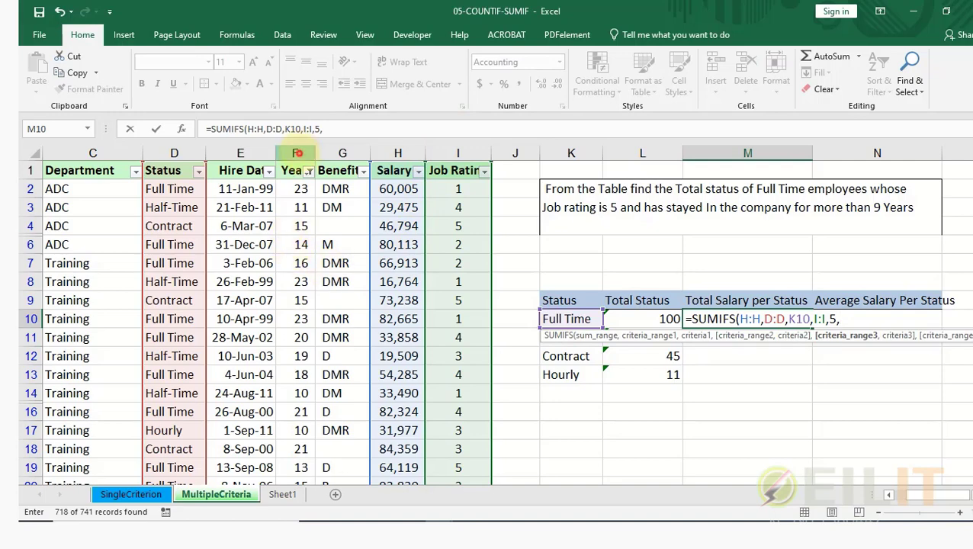
Complete the M10 formula as =SUMIFS(H:H,D:D,K10,I:I,5,F:F,">9") and fill it down through M13.
click(295, 152)
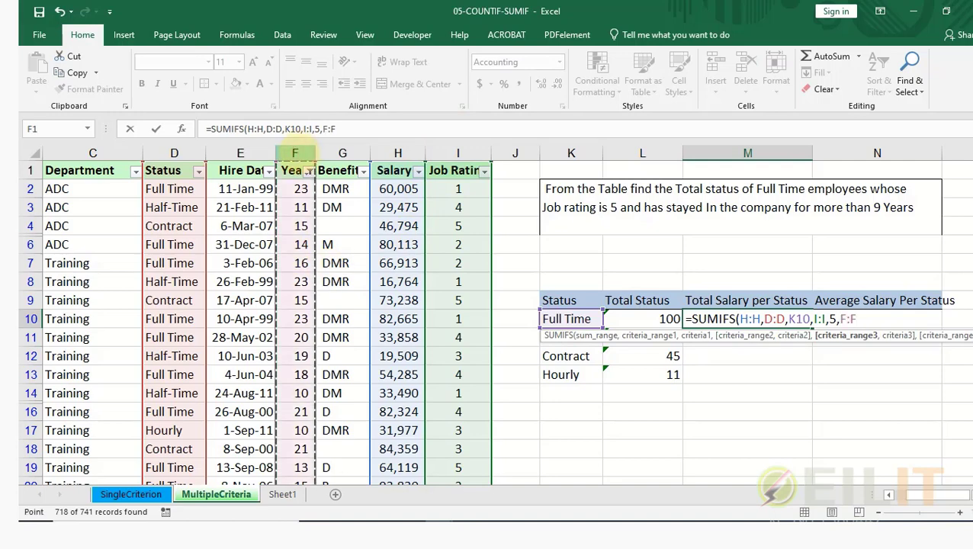
text(,)
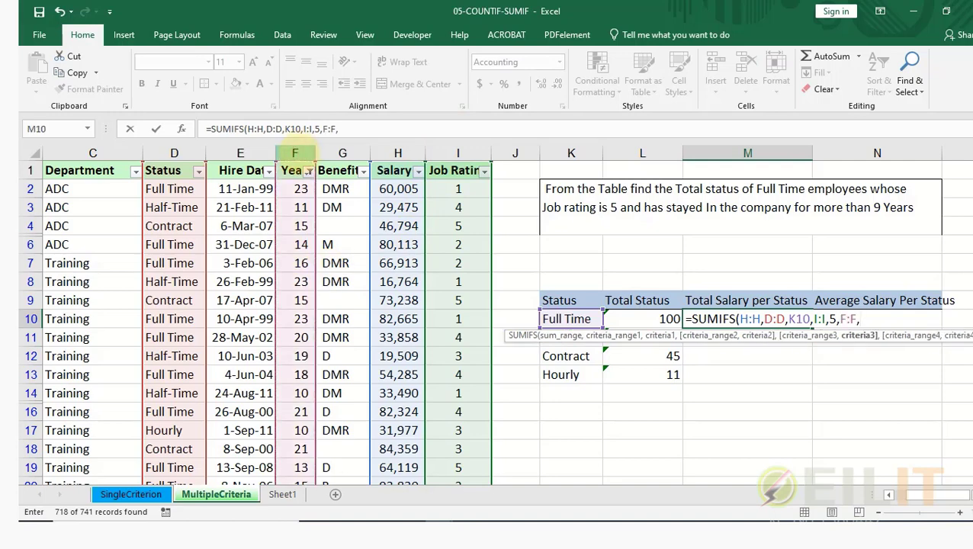
text(">9"))
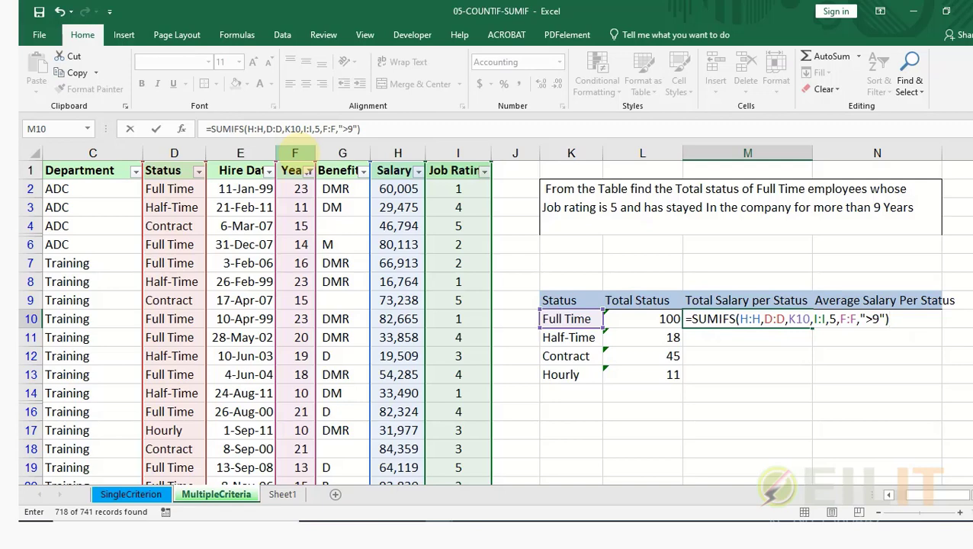
key(Return)
click(751, 320)
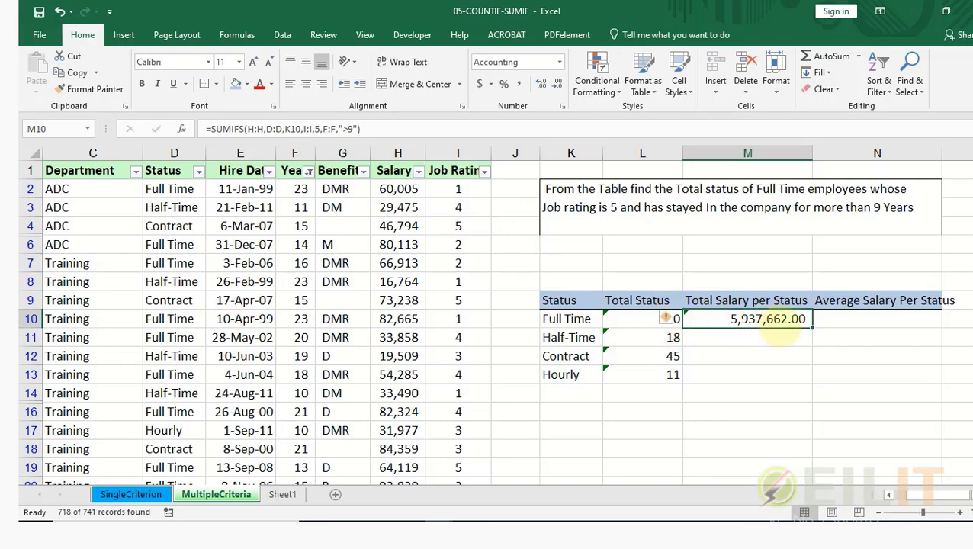
drag(812, 328, 810, 381)
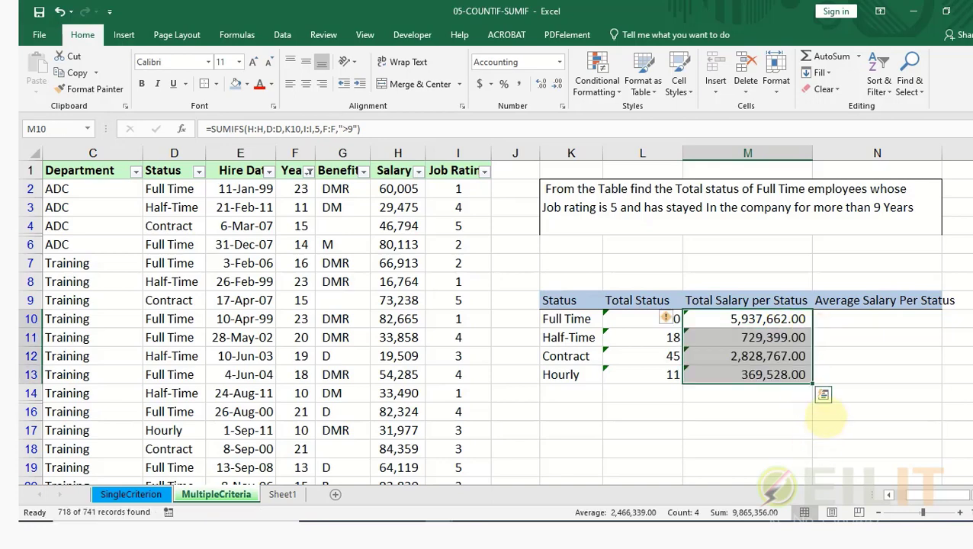
Copy the SUMIFS formula text from M10 into N10 with its references unchanged.
click(842, 318)
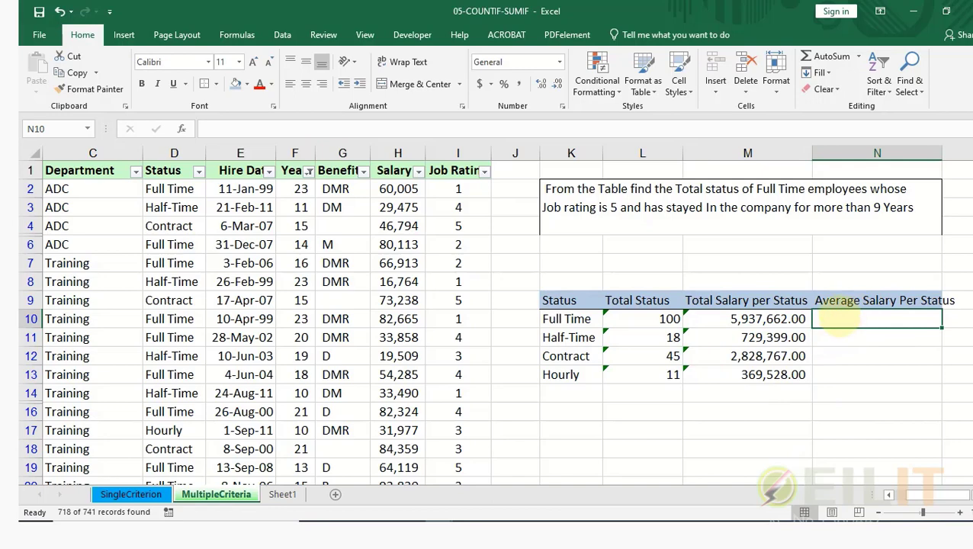
click(762, 319)
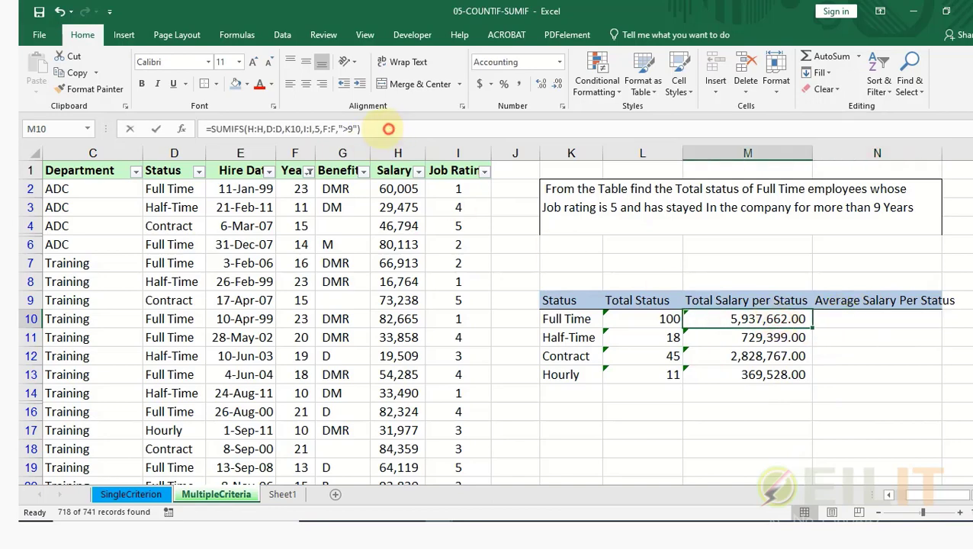
drag(385, 128, 208, 128)
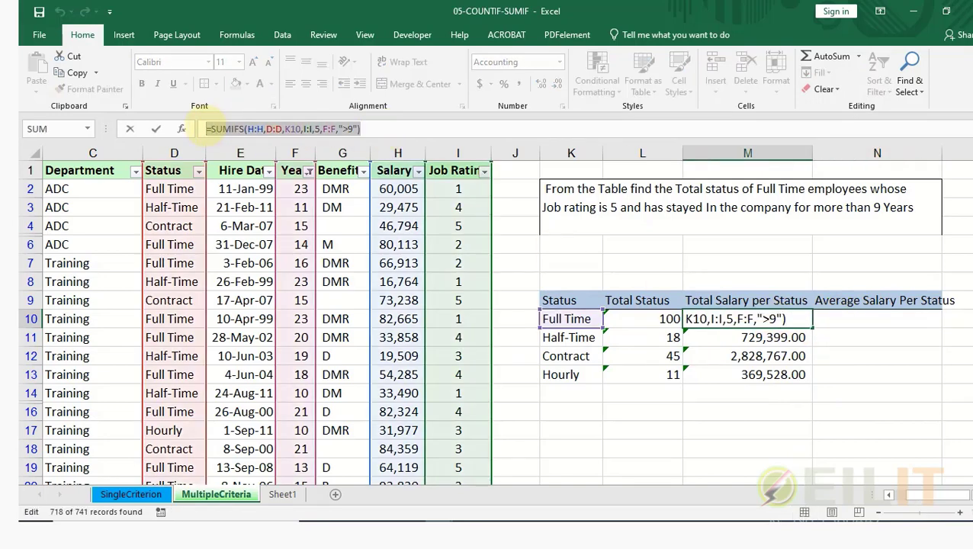
key(ctrl+c)
key(Escape)
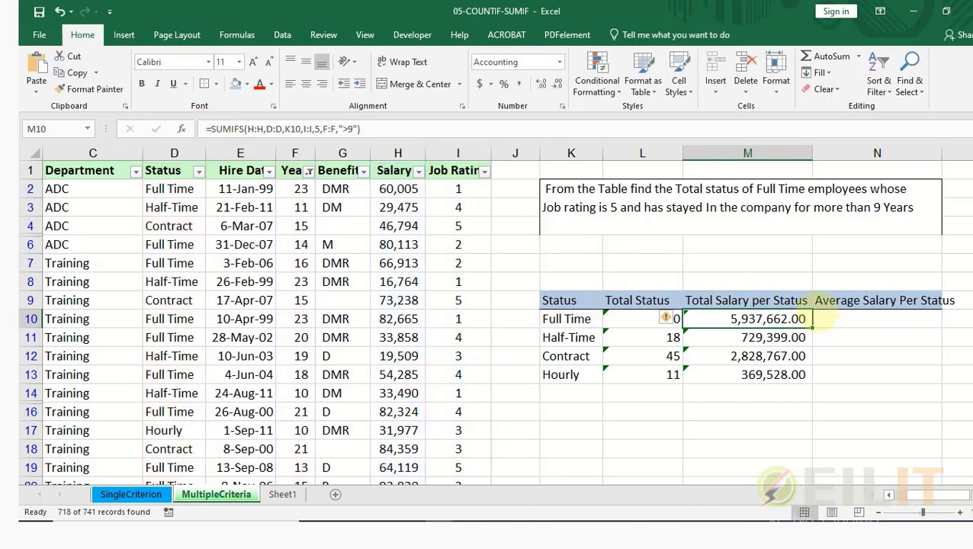
click(831, 320)
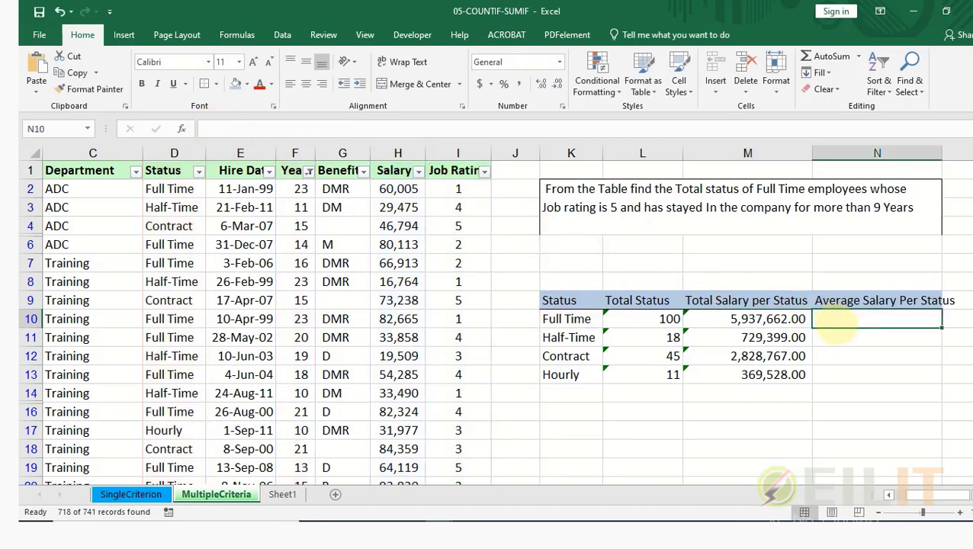
key(ctrl+v)
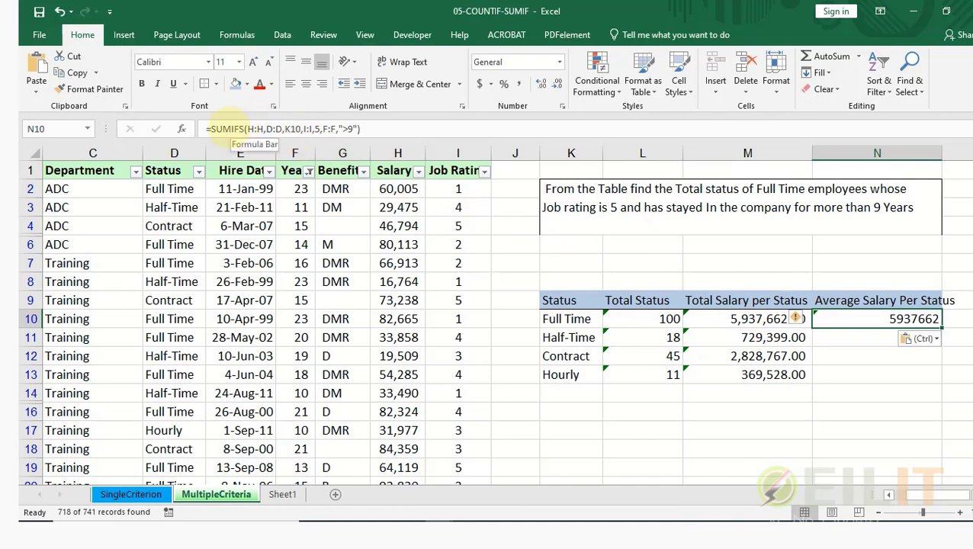
Change the N10 function to AVERAGEIFS, keeping its ranges and criteria, and fill the formula down through N13.
click(221, 129)
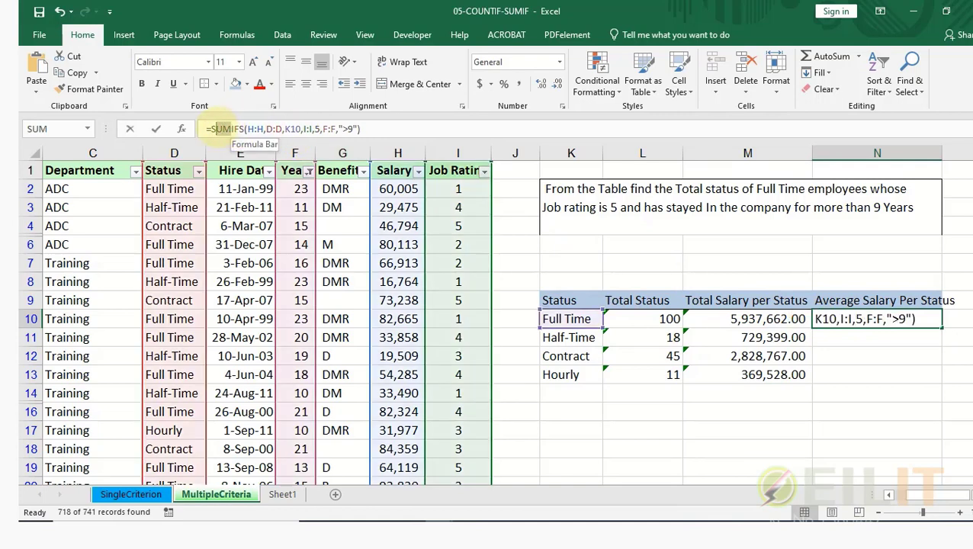
text(AVE)
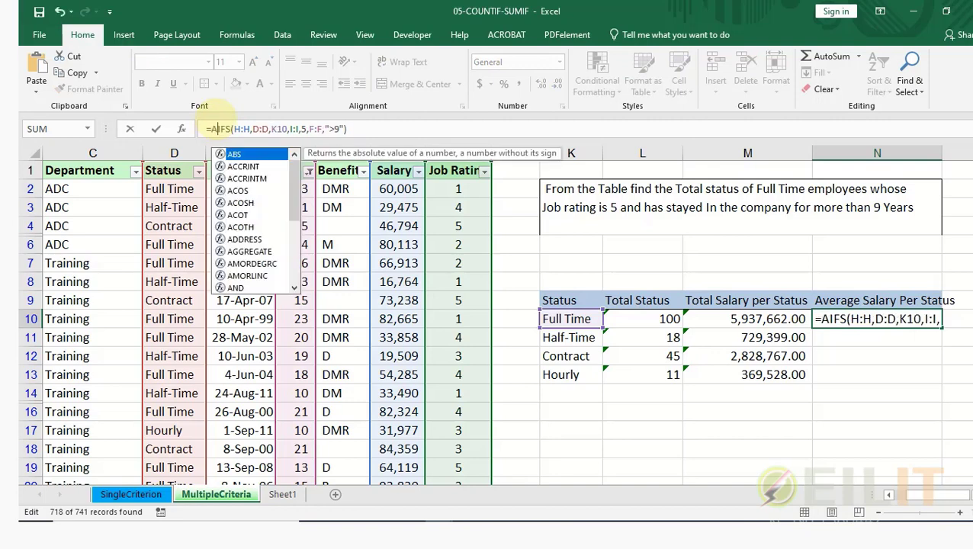
text(RAGE)
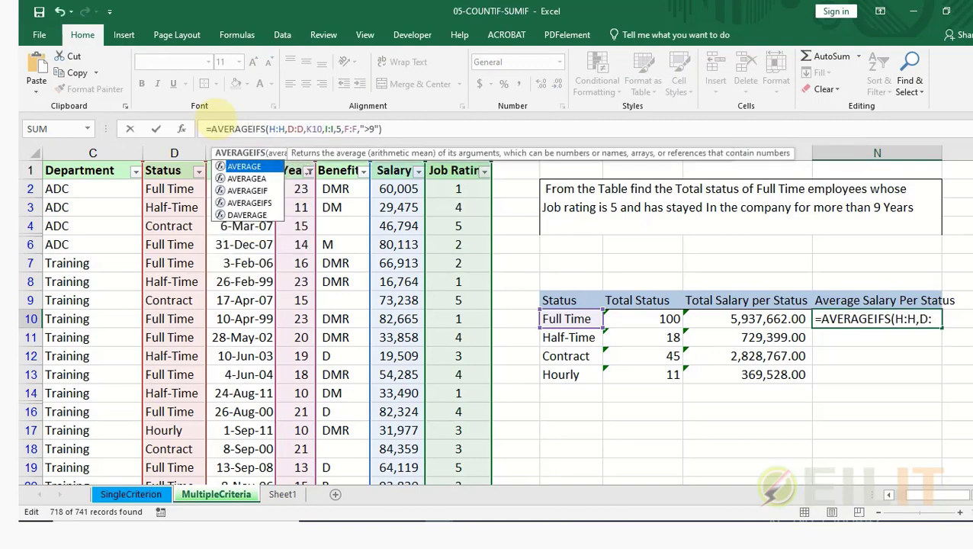
click(383, 128)
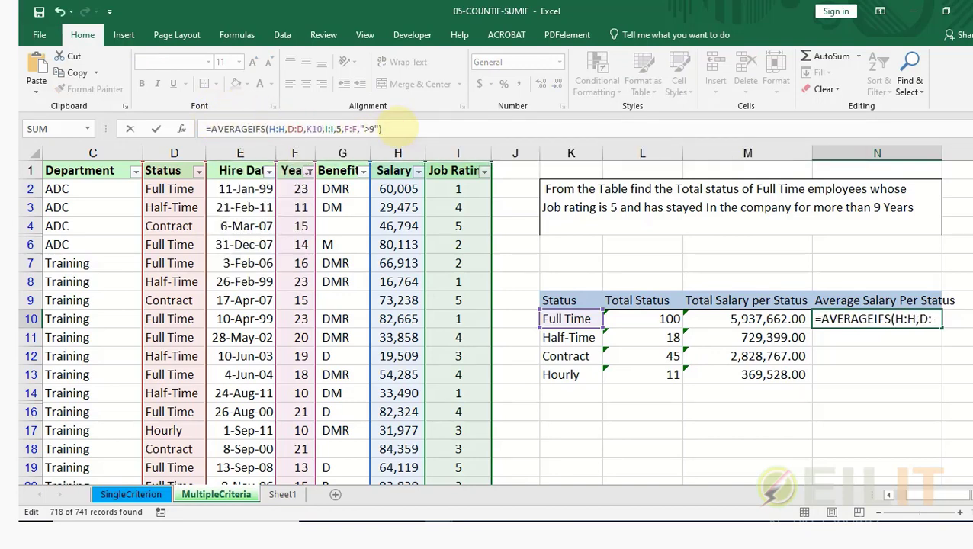
key(Return)
click(901, 320)
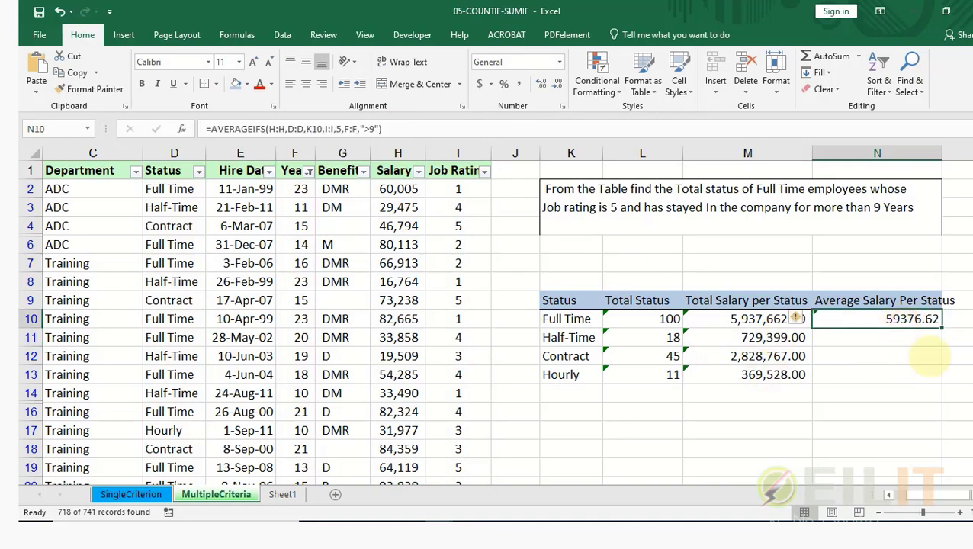
drag(941, 328, 941, 381)
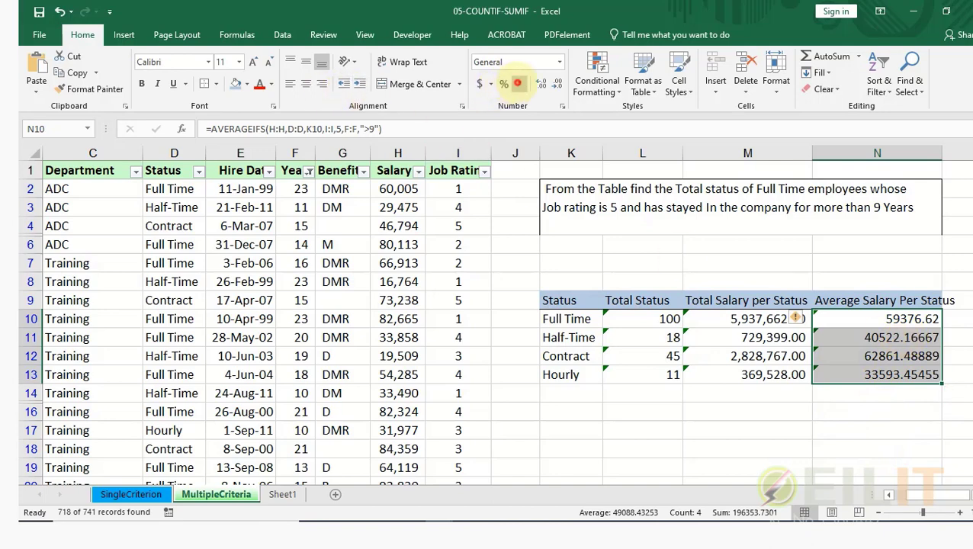
Apply the comma number style to the averages in N10:N13 and select the summary rows K10:N13.
click(518, 84)
click(877, 337)
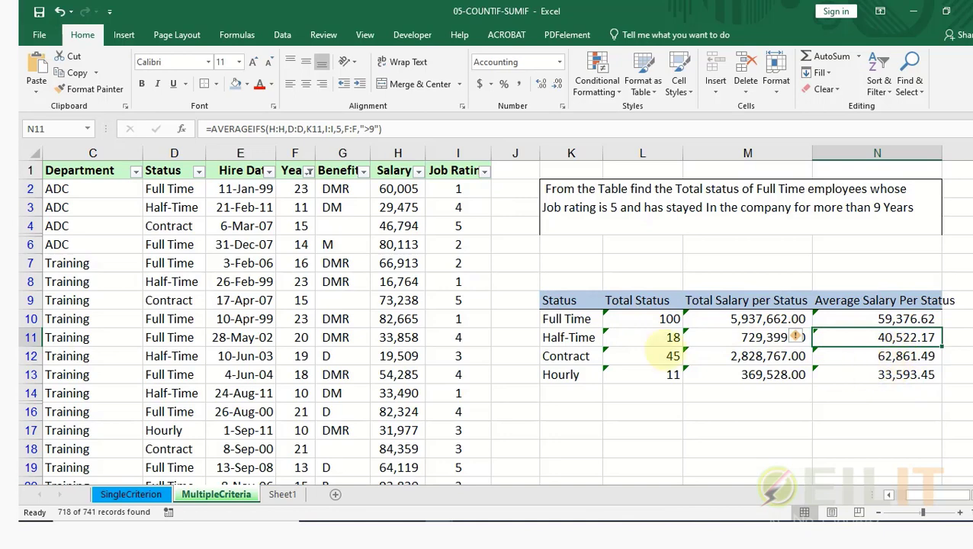
drag(560, 319, 658, 335)
drag(728, 339, 884, 375)
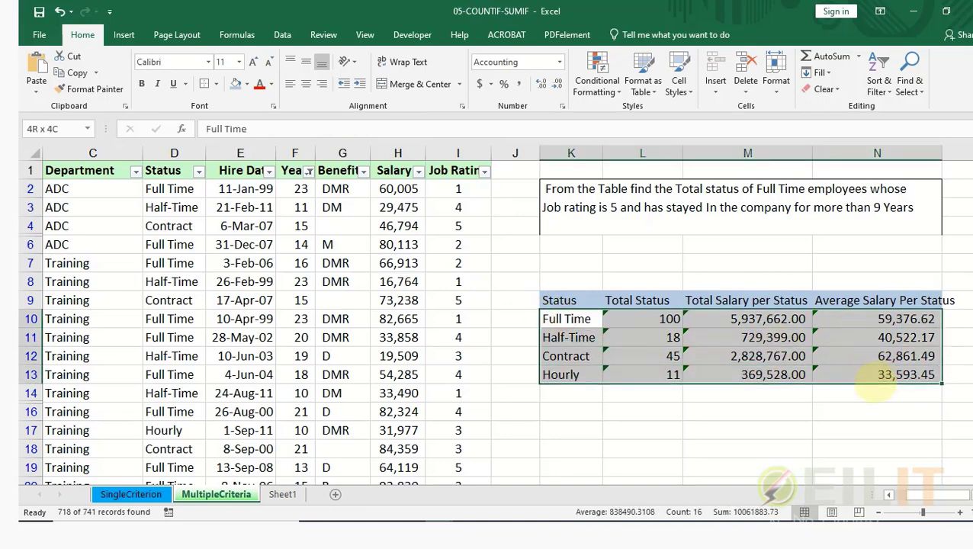